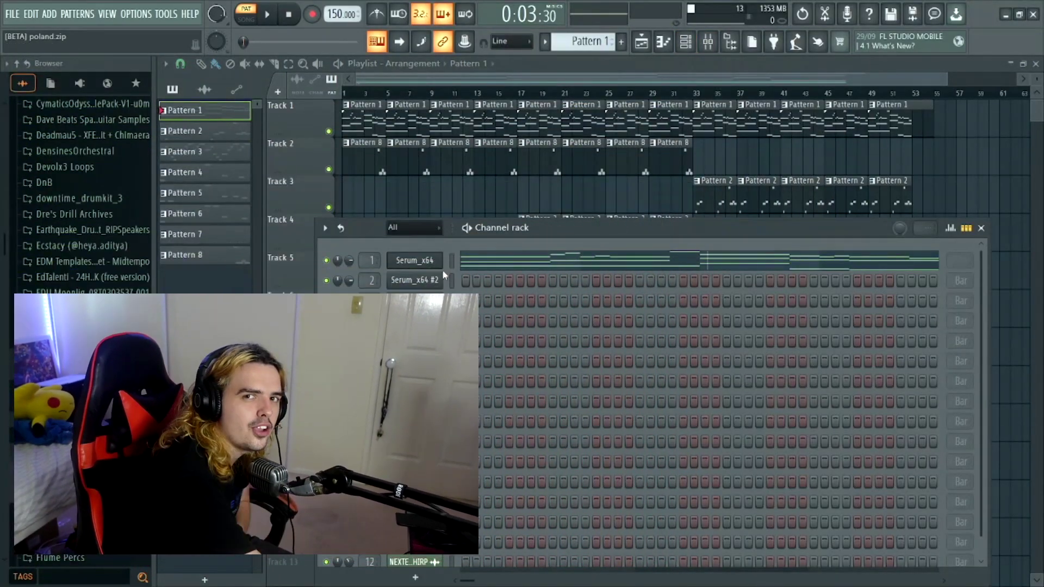
- Save the project, view the first channel's Serum FX page, then return to the playlist
left_click(435, 261)
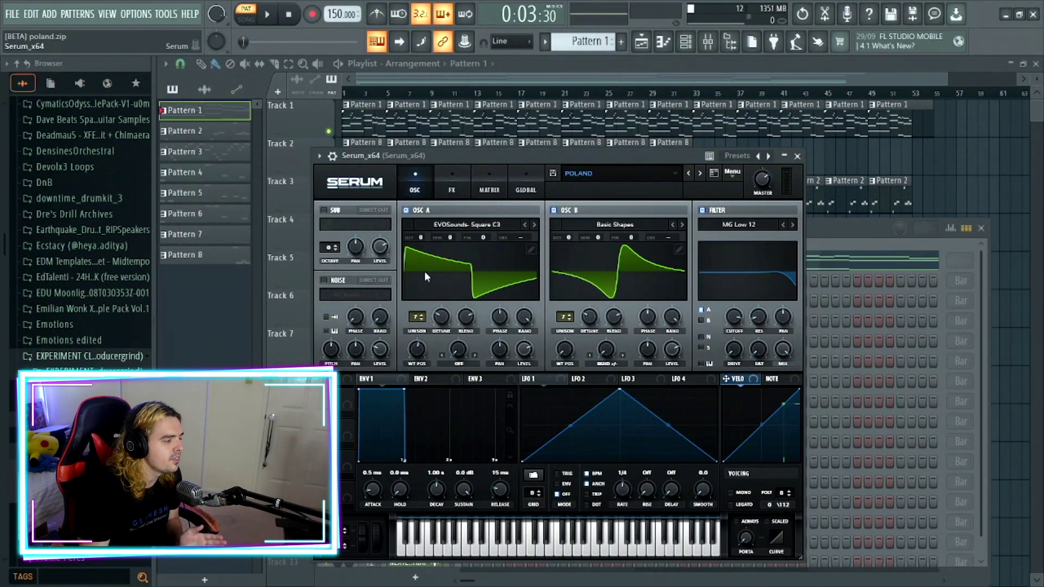
key("ctrl+s")
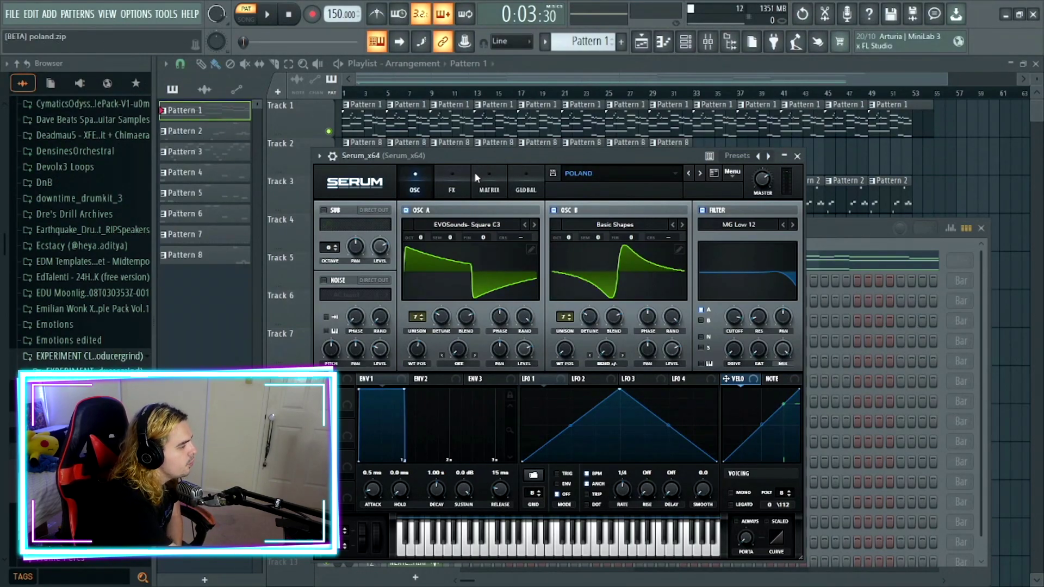
left_click(452, 185)
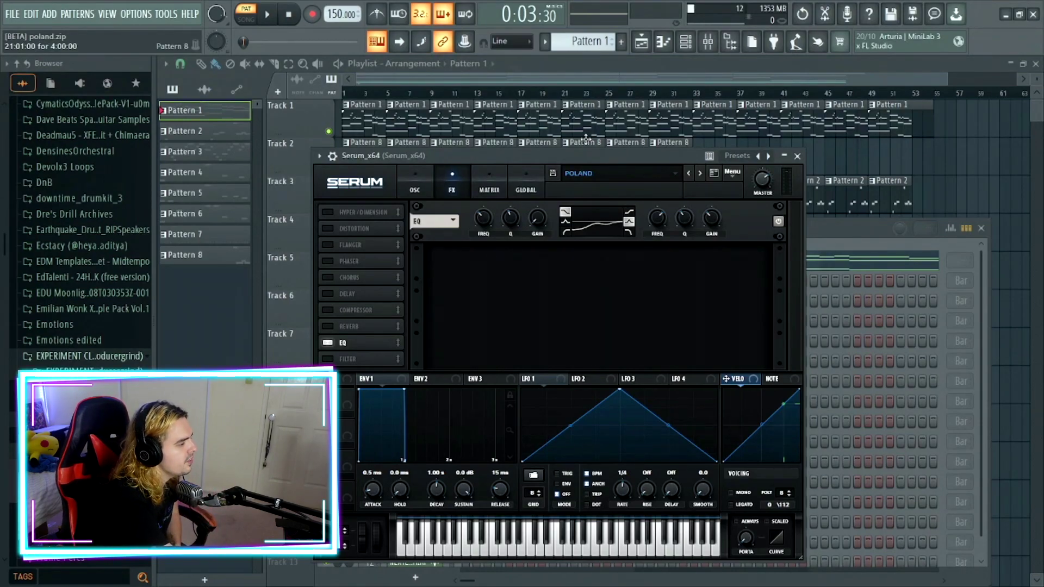
left_click(583, 122)
double_click(584, 124)
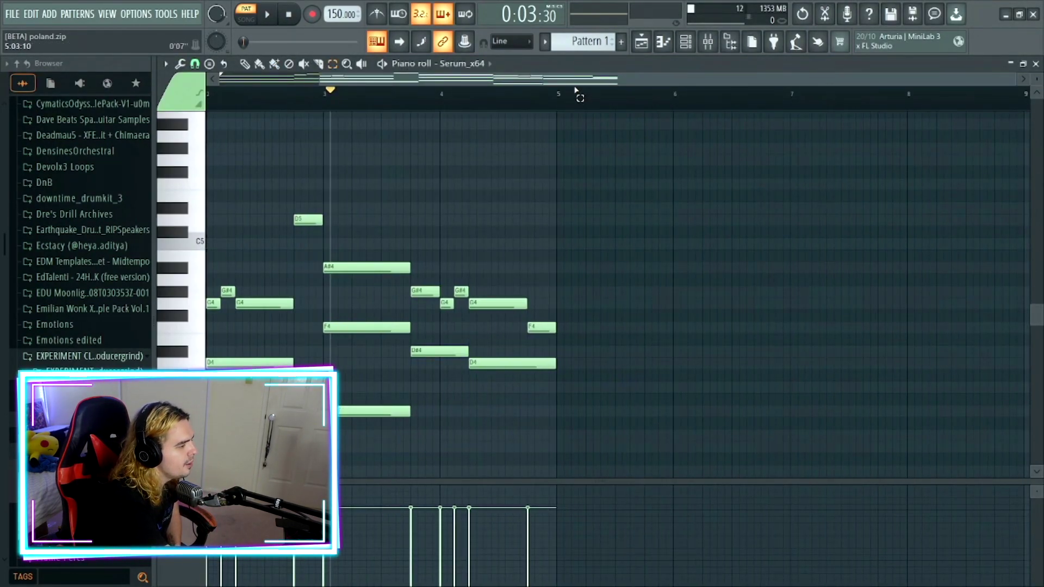
scroll(576, 88, "left", 2)
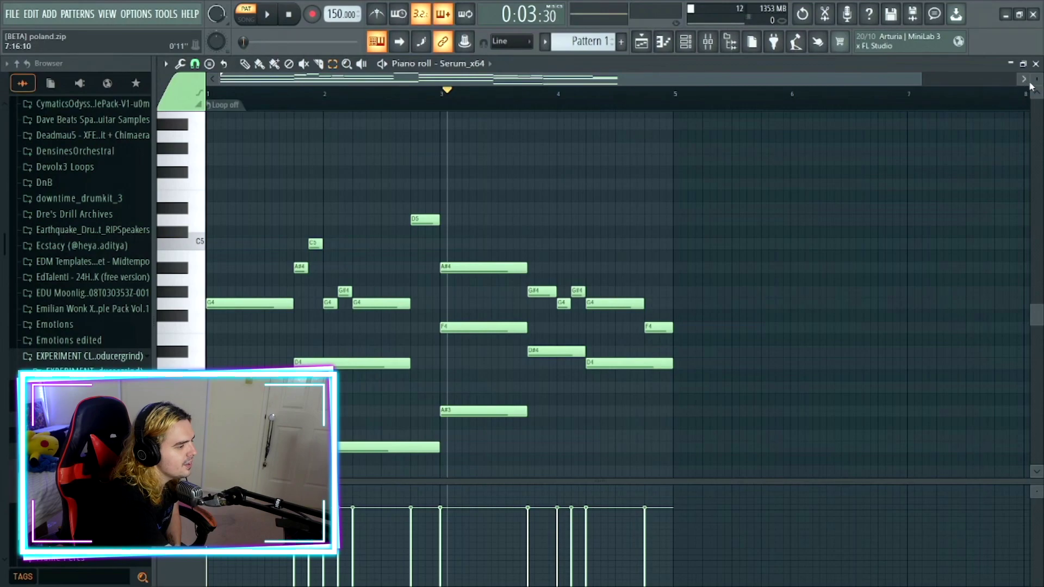
scroll(906, 161, "down", 3)
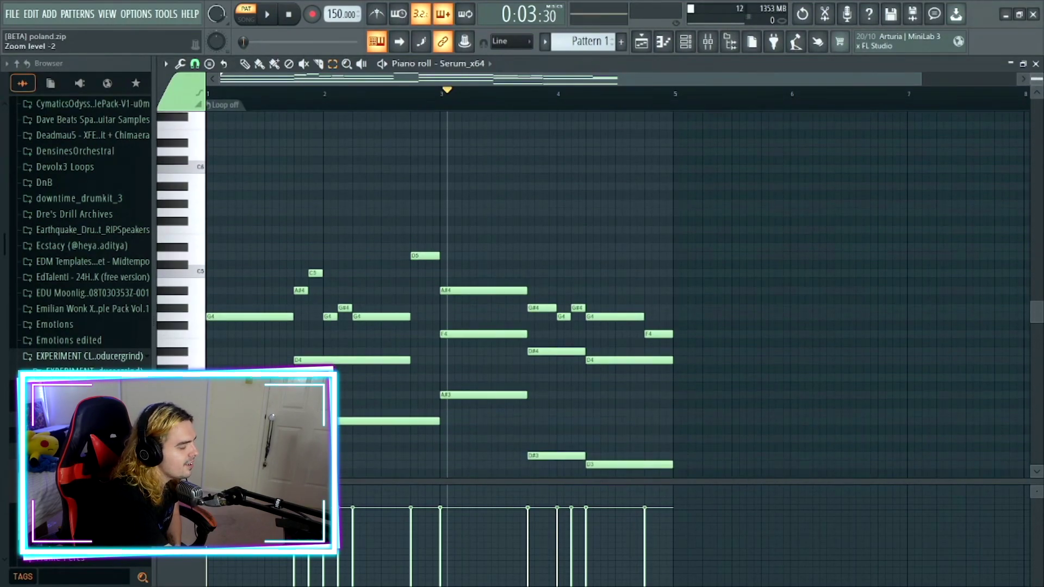
scroll(905, 163, "down", 3)
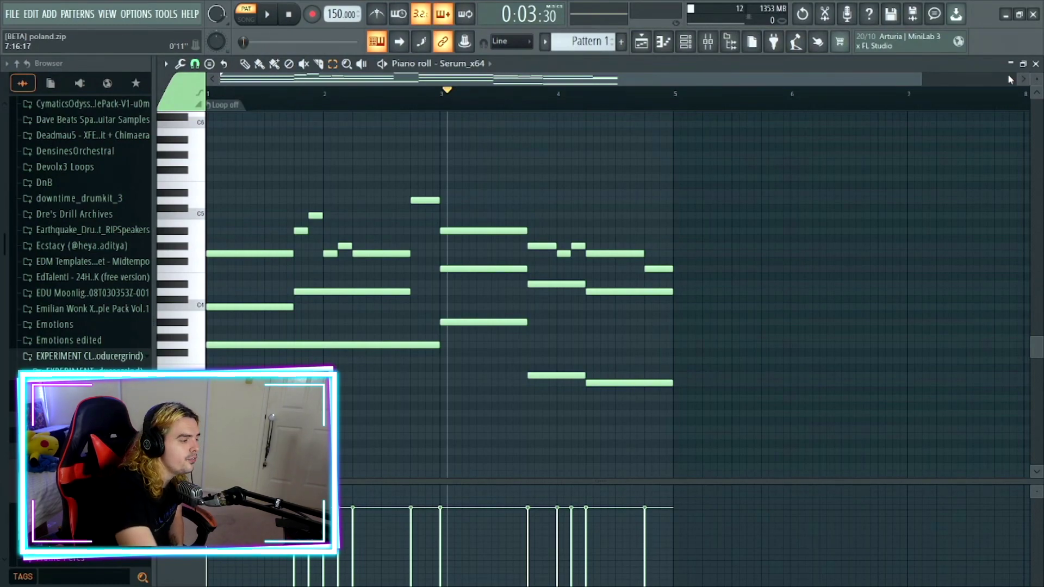
scroll(1036, 78, "up", 2)
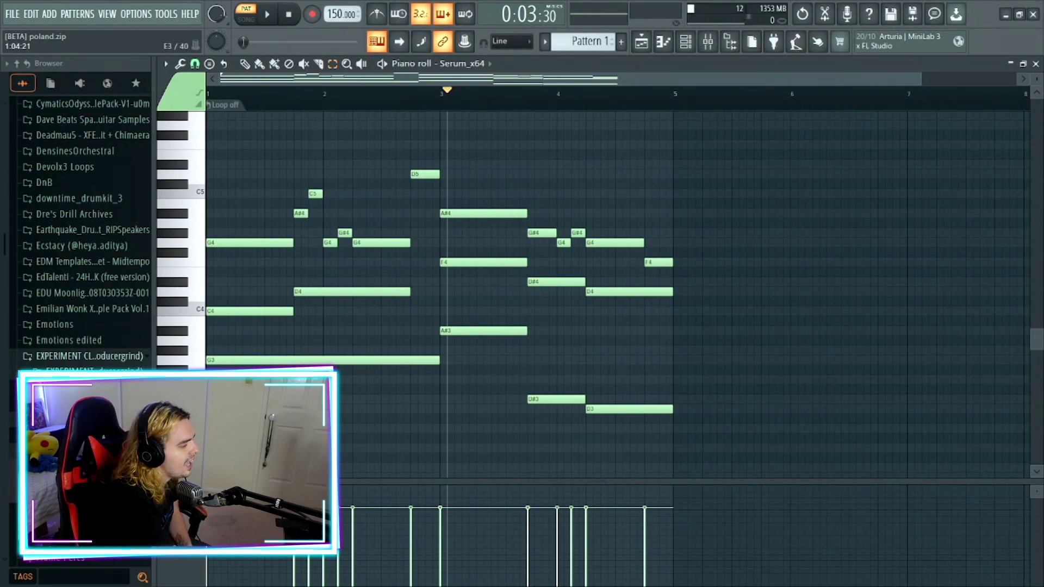
left_click_drag(220, 368, 224, 188)
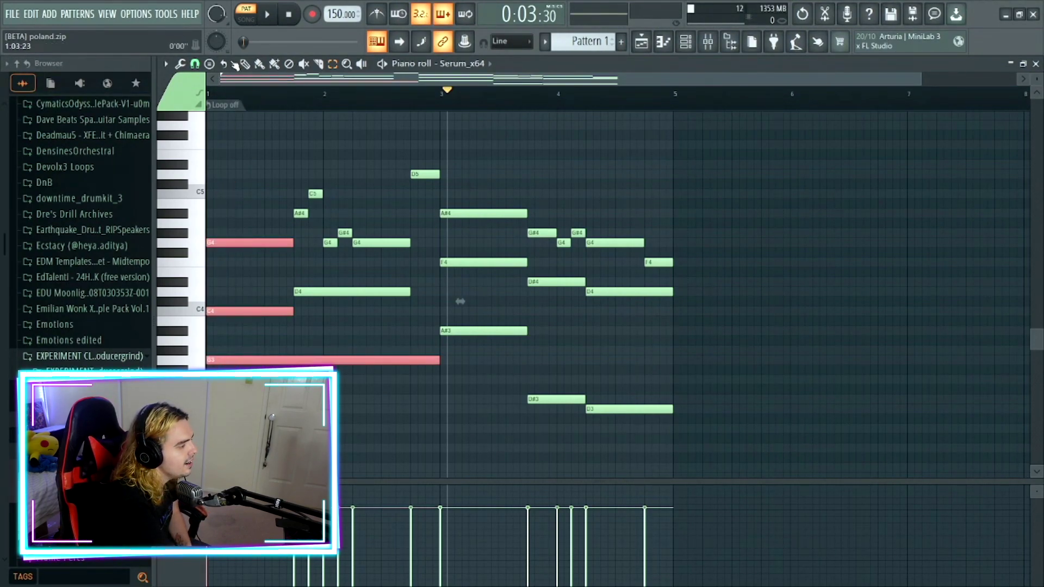
left_click(226, 327)
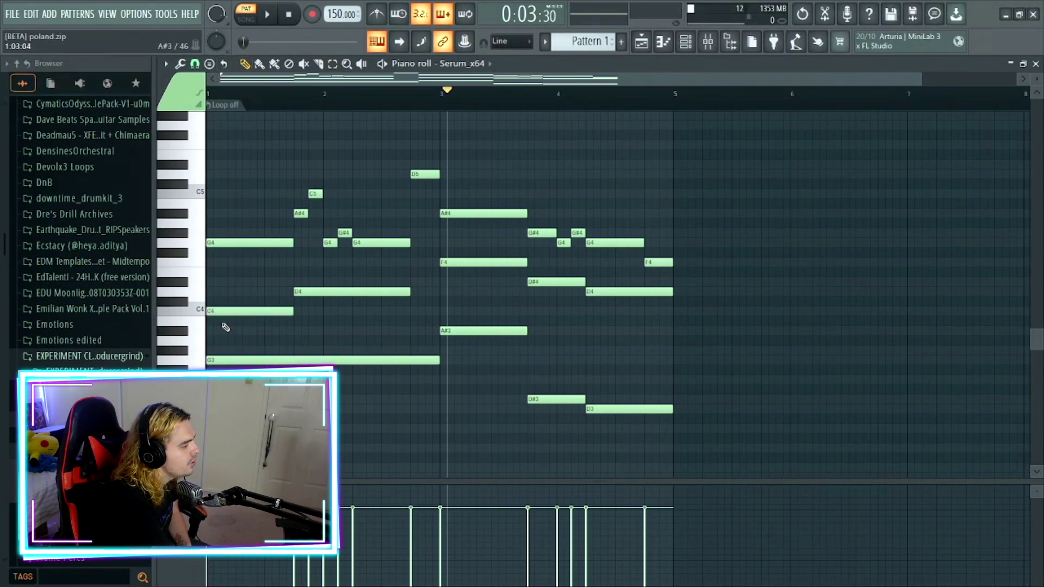
left_click(223, 282)
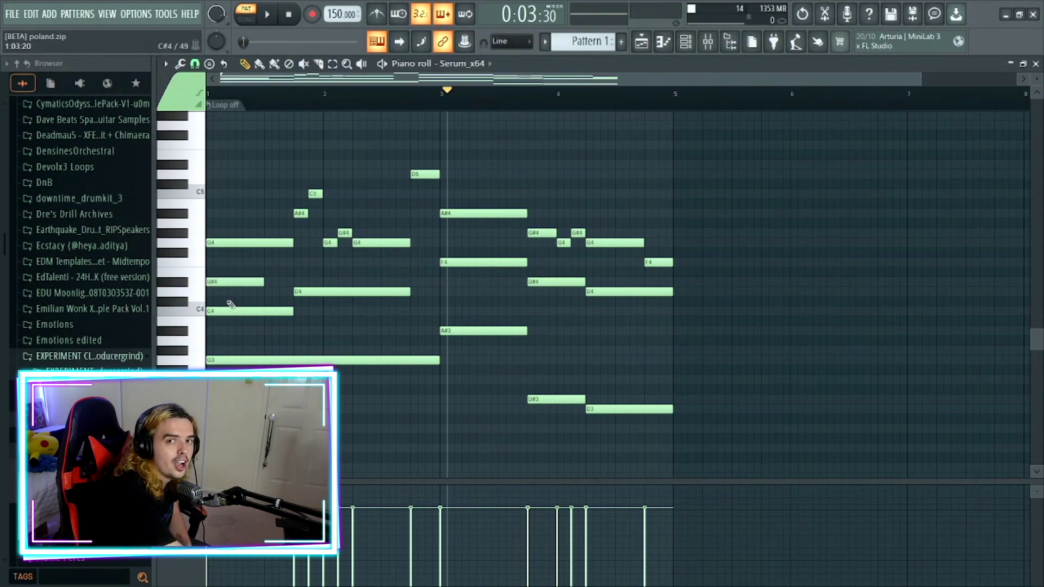
right_click(237, 283)
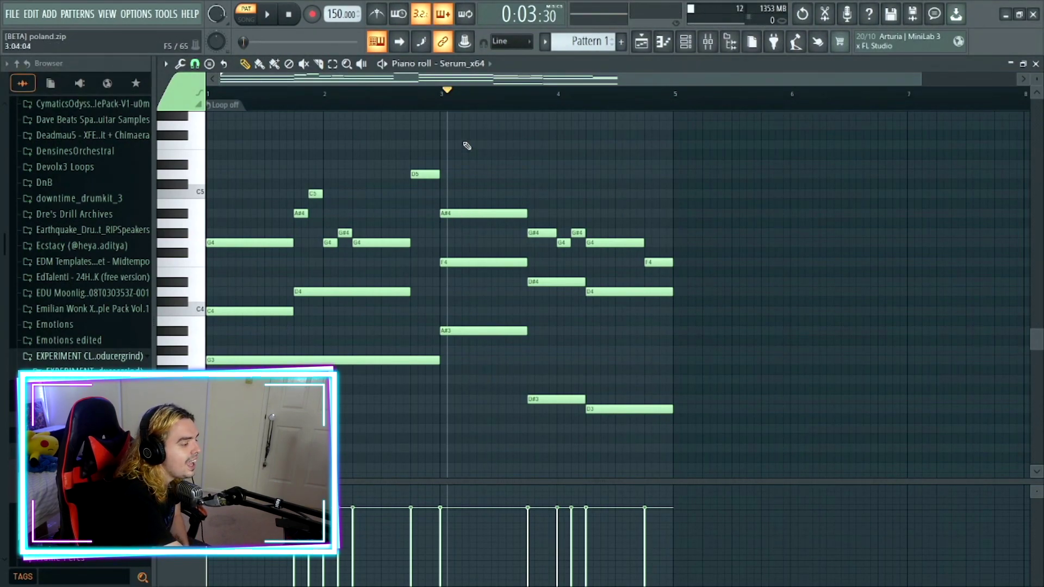
left_click(441, 293)
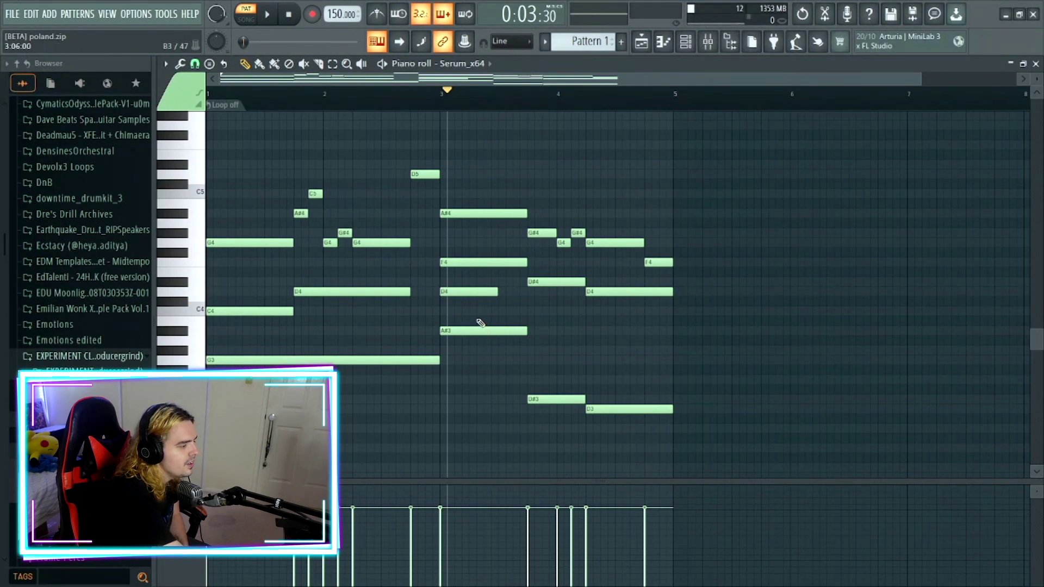
right_click(457, 292)
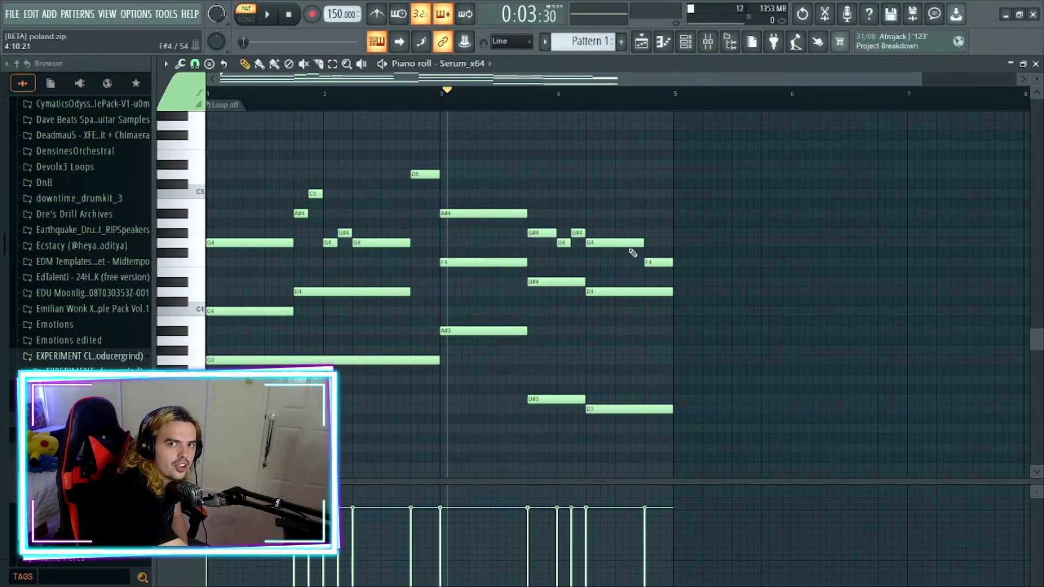
scroll(631, 248, "down", 4)
left_click(533, 351)
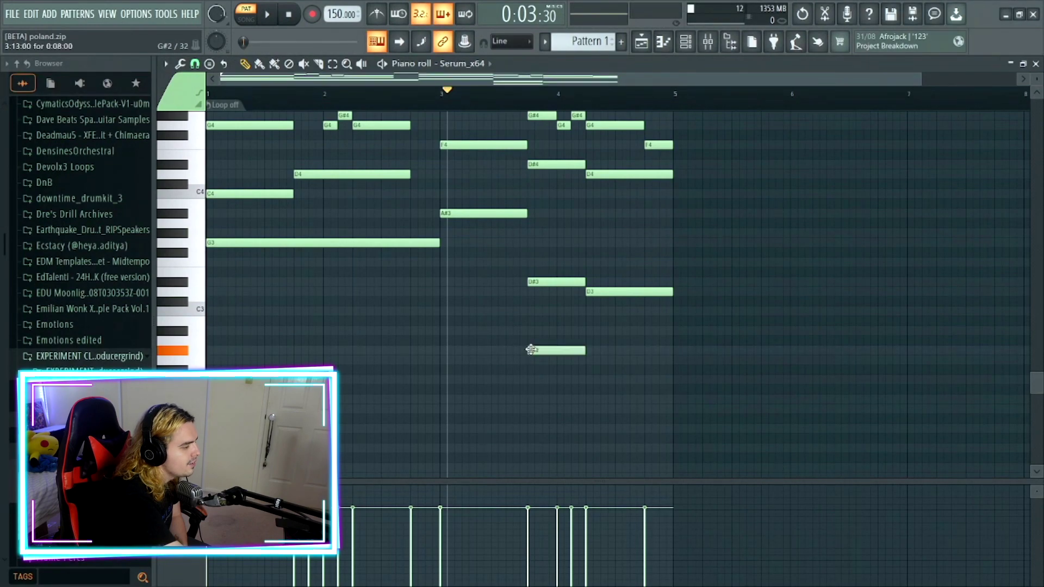
left_click(589, 361)
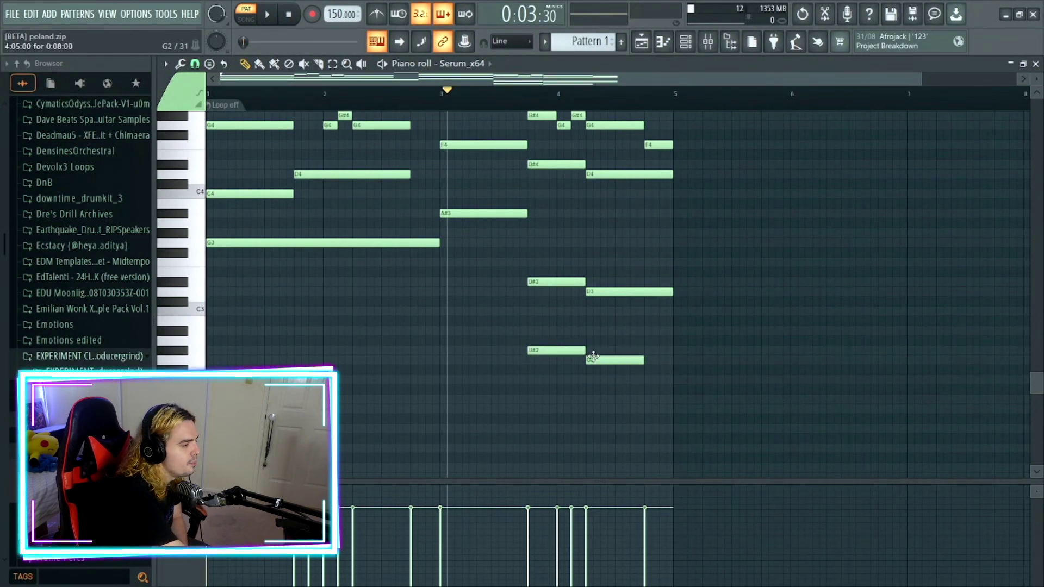
left_click(532, 311)
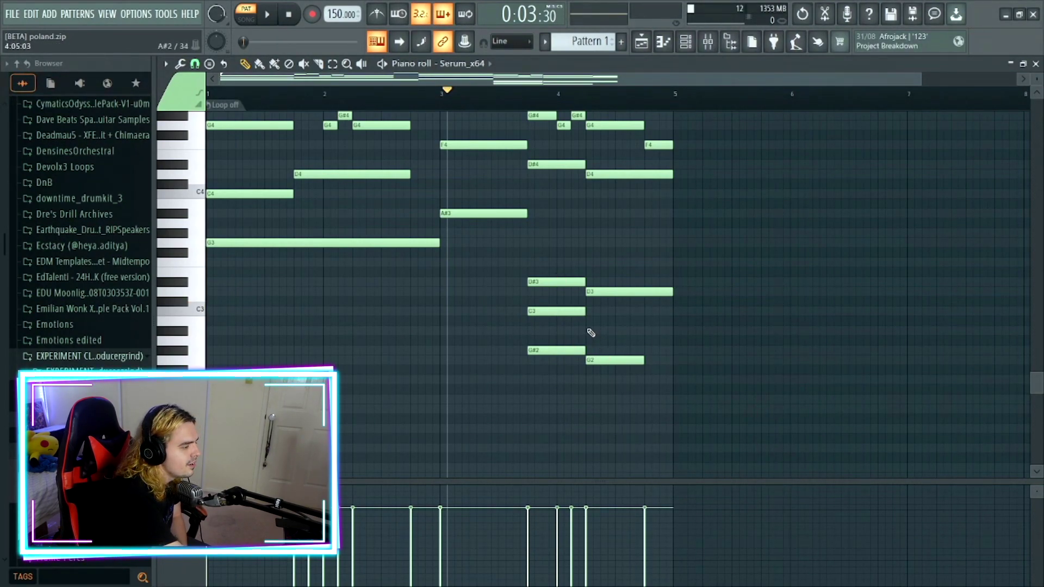
left_click(589, 331)
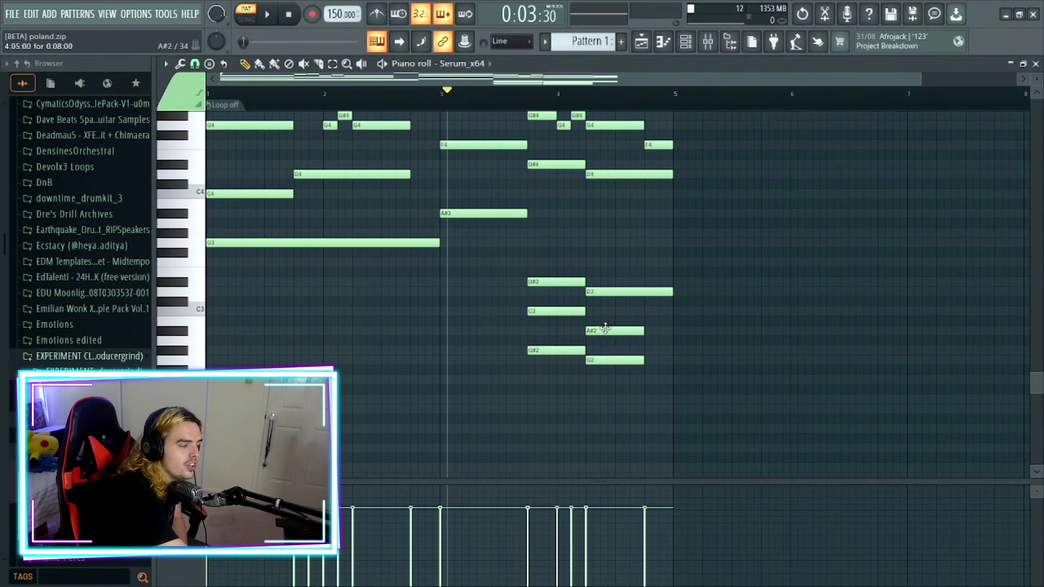
right_click(605, 330)
right_click(565, 312)
right_click(557, 351)
right_click(614, 360)
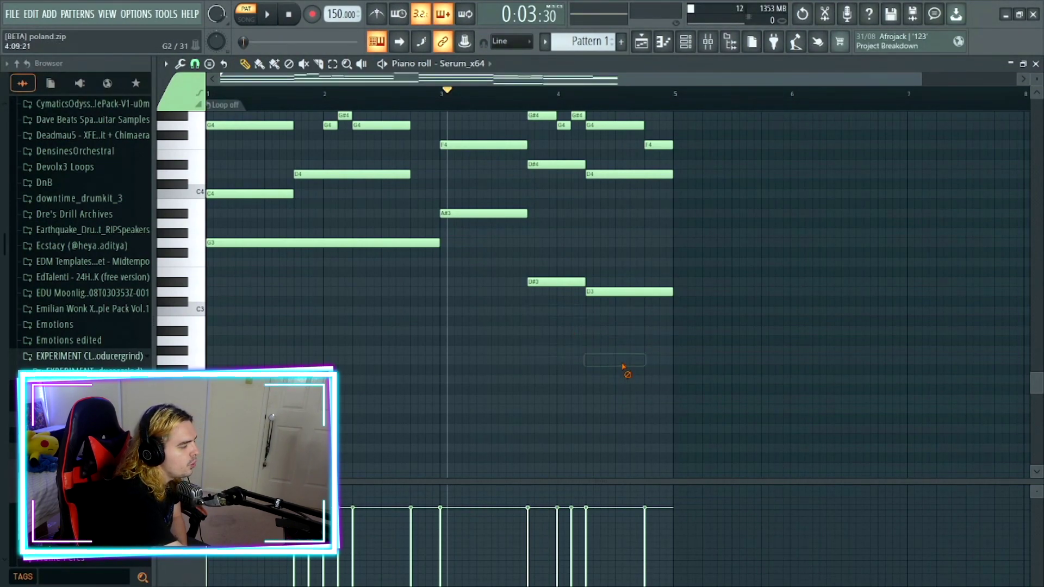
scroll(625, 368, "up", 4)
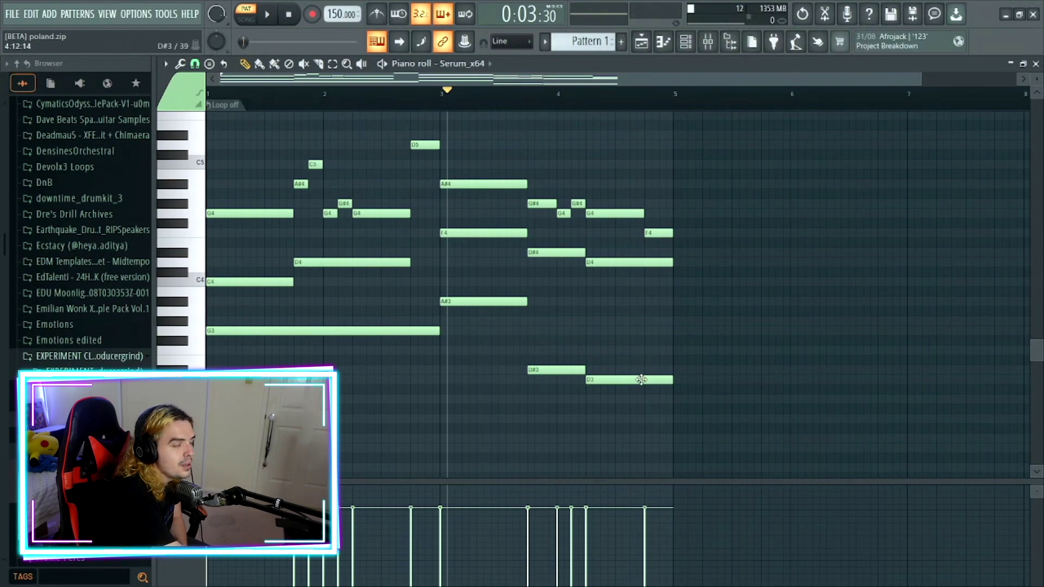
scroll(641, 375, "up", 3)
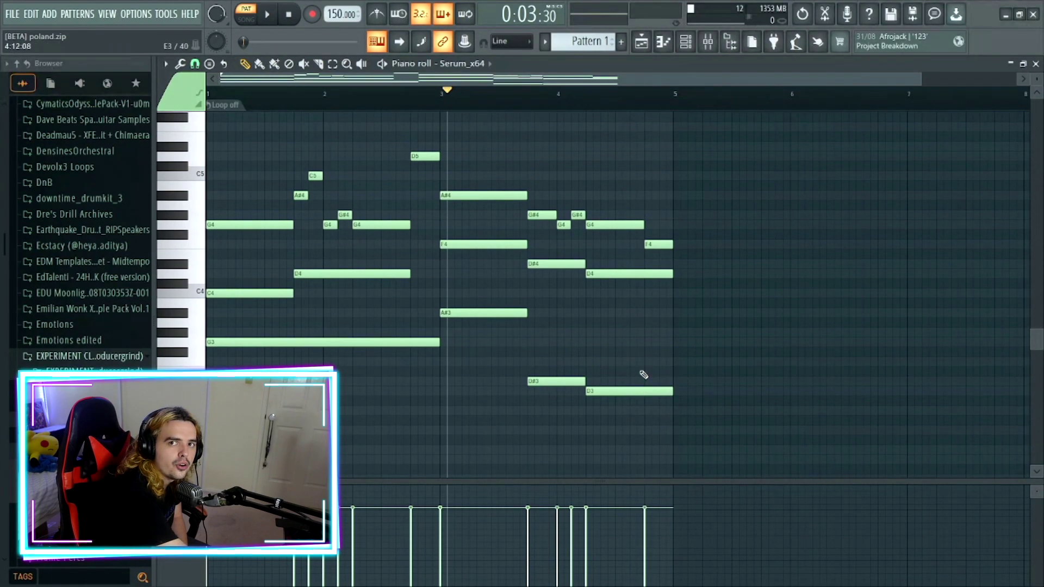
left_click(333, 64)
left_click(301, 243)
left_click(313, 223)
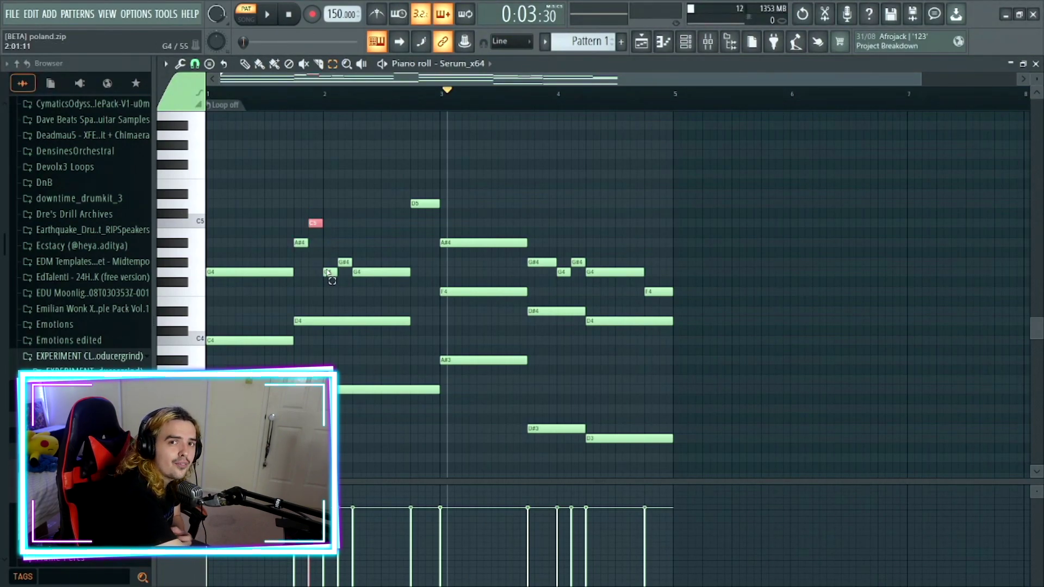
left_click(329, 272)
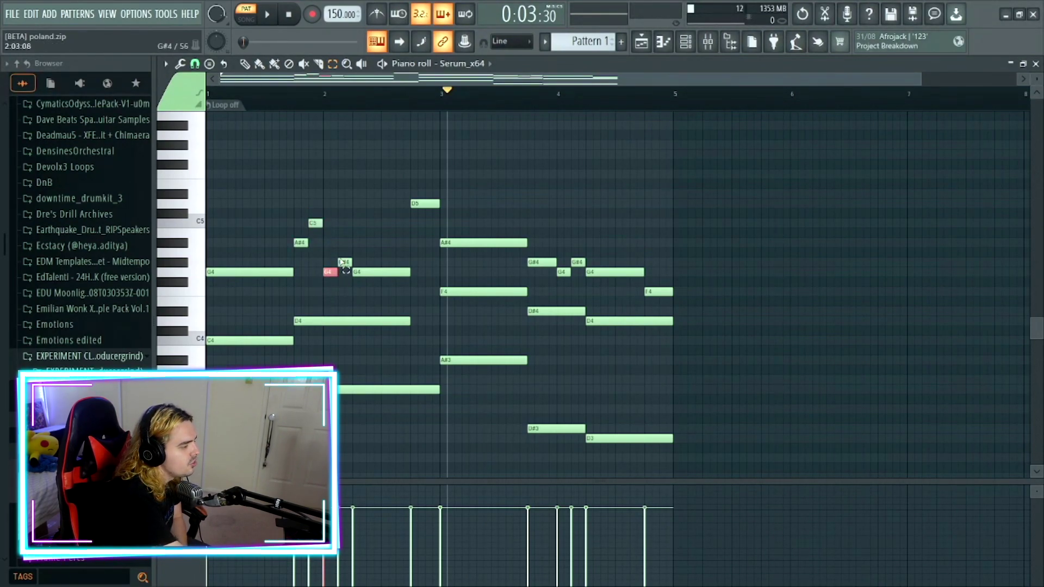
left_click(360, 272)
left_click(432, 203)
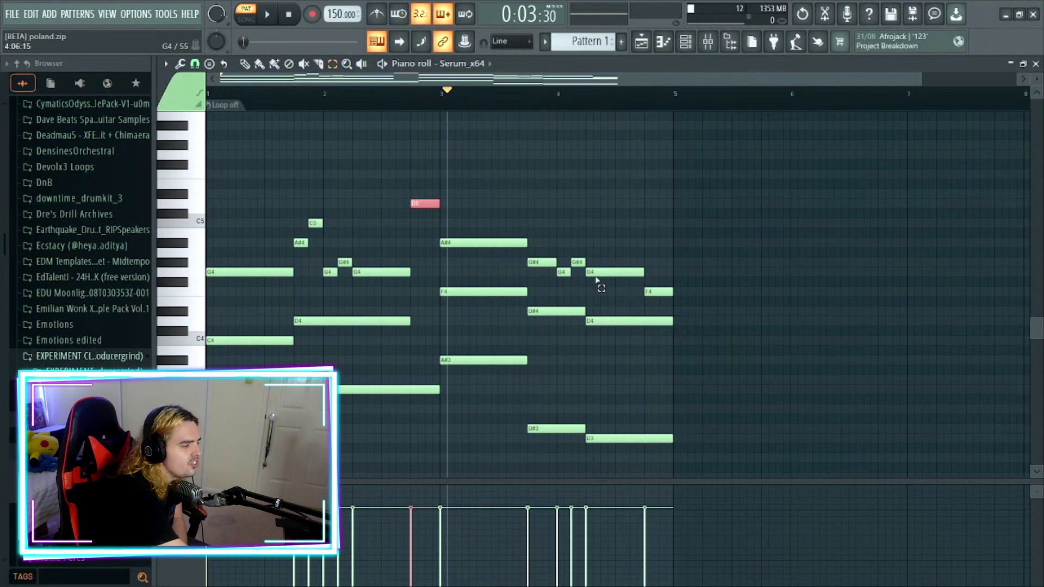
left_click(542, 262)
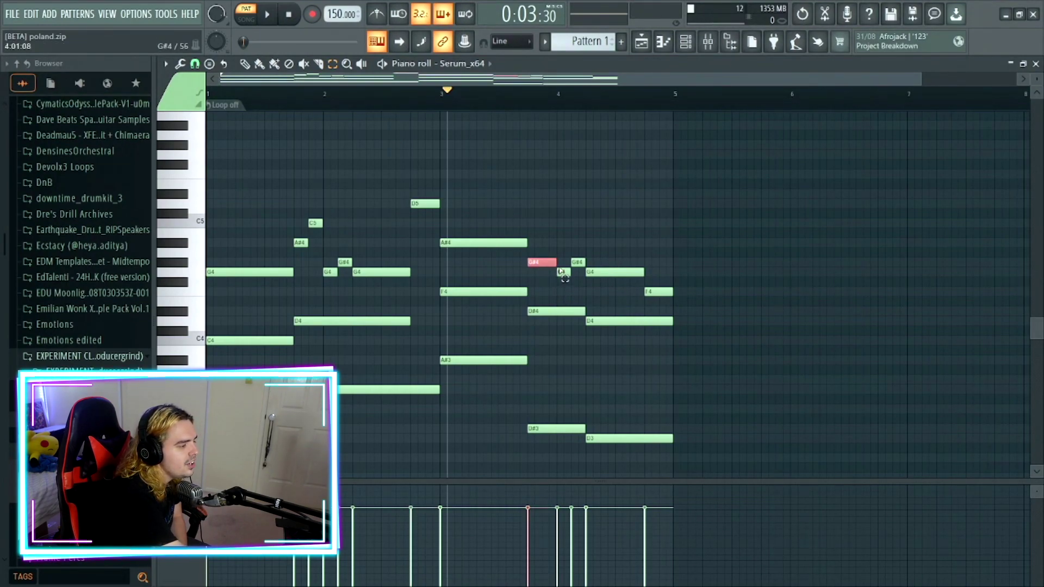
left_click(564, 272)
left_click(578, 262)
left_click(630, 272)
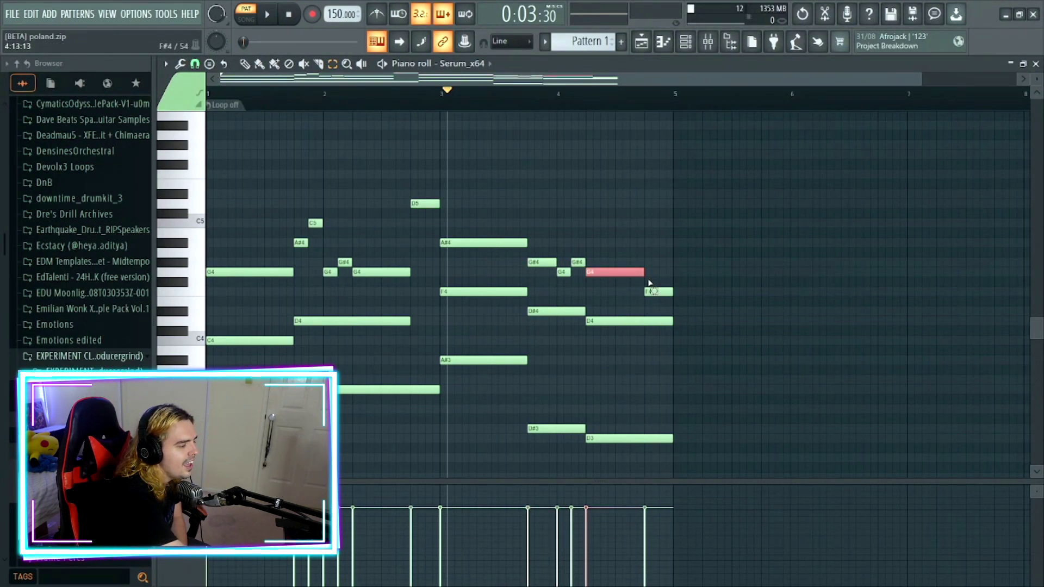
left_click(656, 292)
scroll(691, 294, "down", 1)
scroll(690, 294, "down", 1)
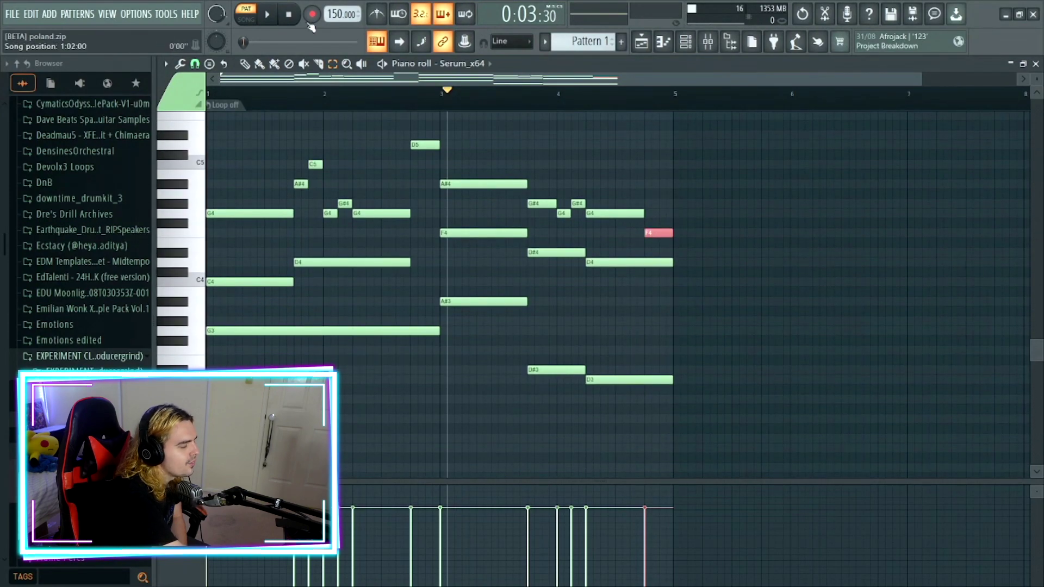
left_click(248, 13)
scroll(636, 224, "up", 2)
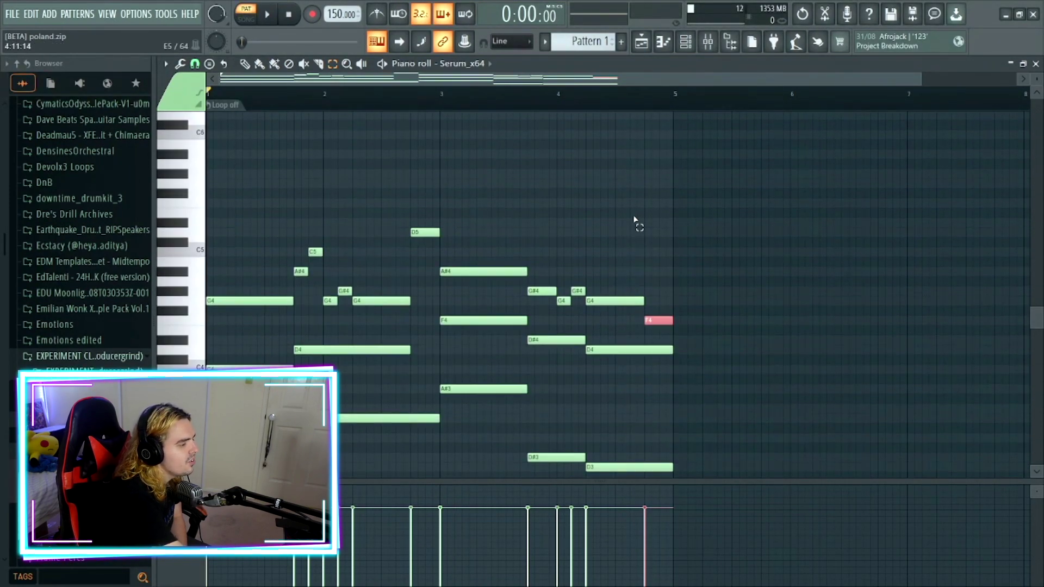
scroll(479, 180, "down", 1)
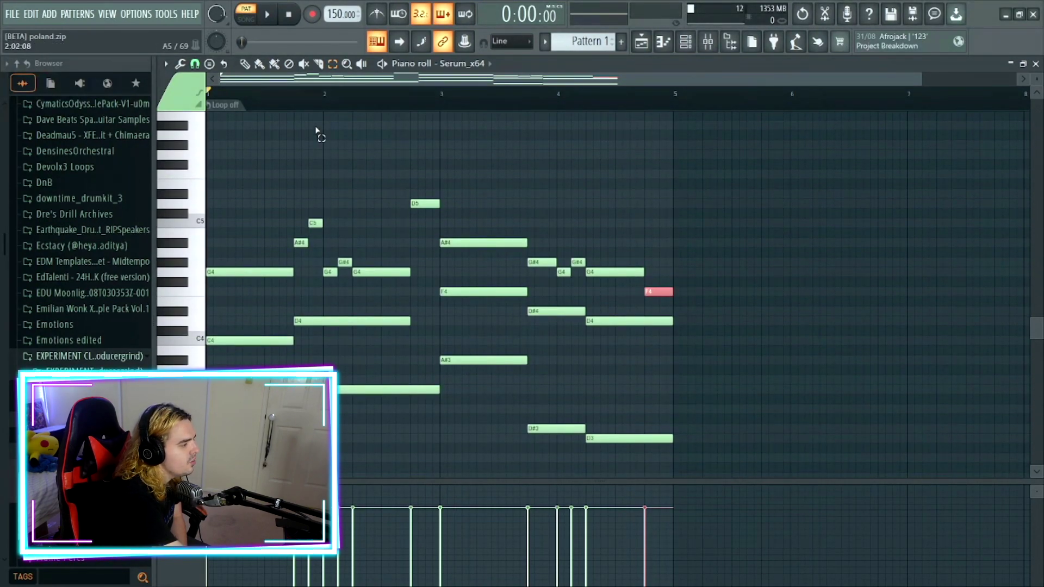
- Play back the Serum lead melody pattern
left_click(267, 15)
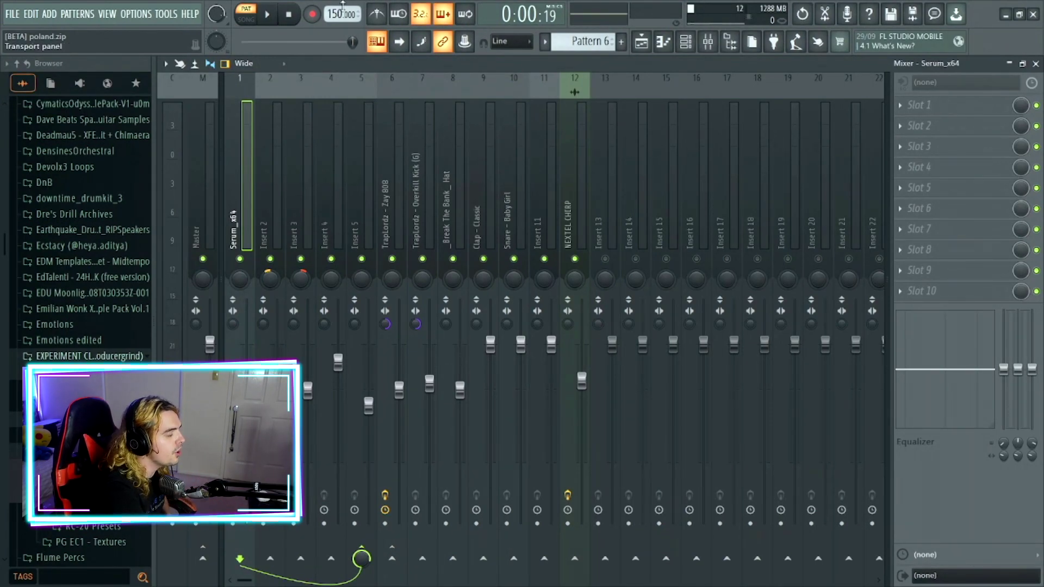
- Switch to Pattern 2 and open the Serum_x64 #3 synth showing the POLAND LEAD preset
key("F6")
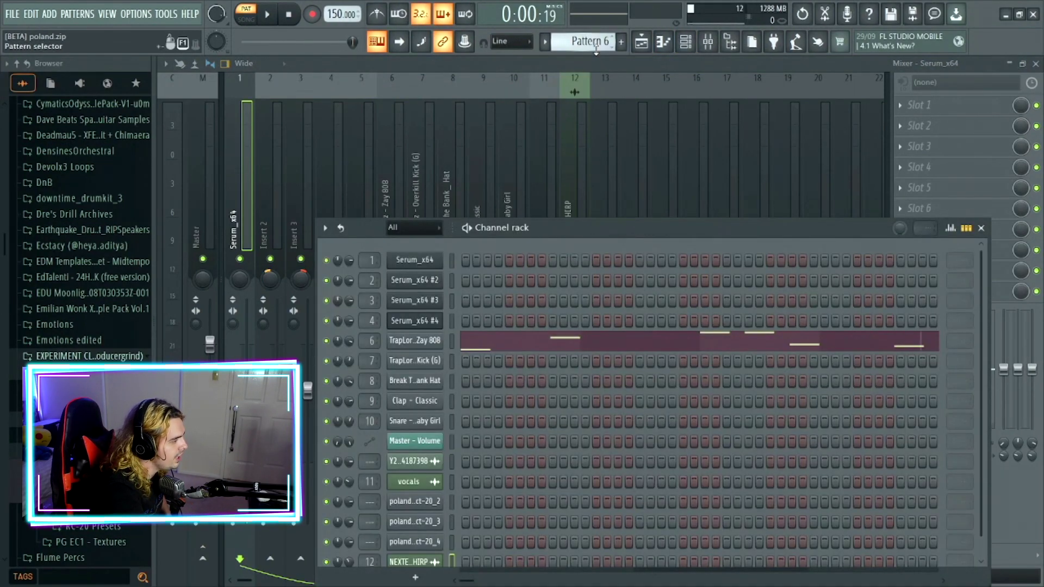
scroll(593, 42, "up", 4)
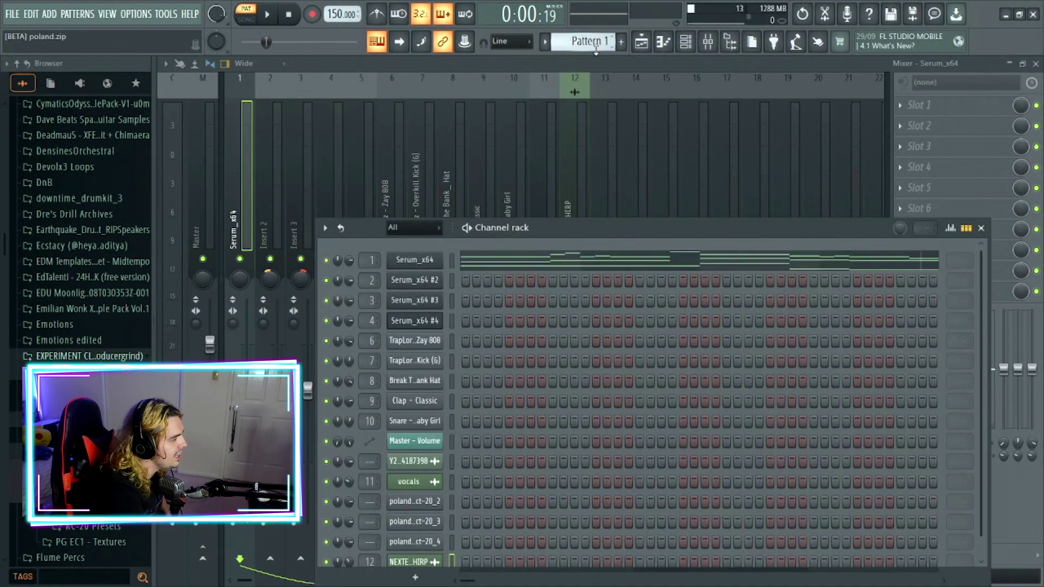
left_click(416, 303)
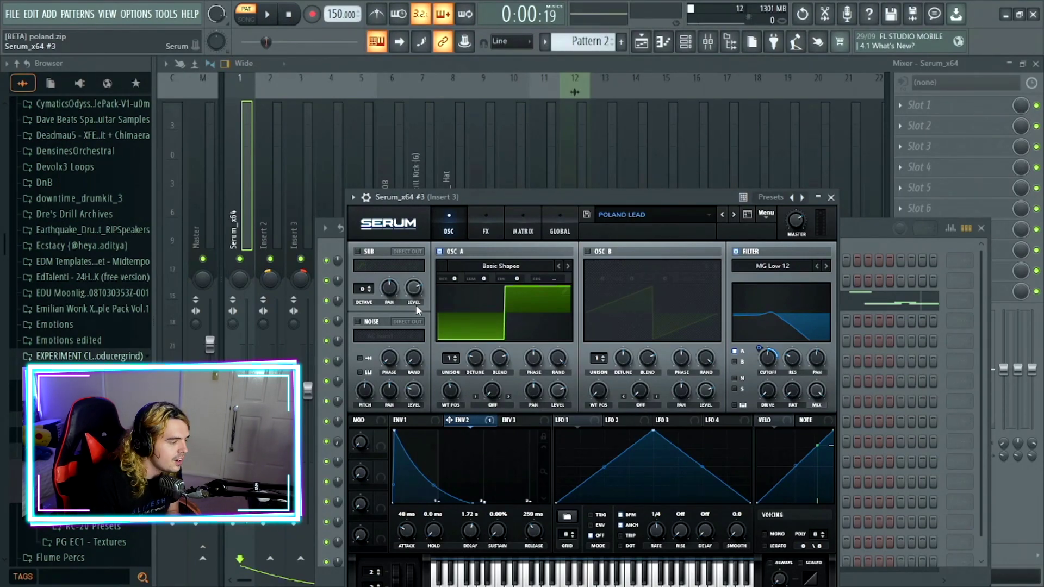
- On Serum's FX page, switch Hyper/Dimension off and back on, then close the plugin
left_click(487, 228)
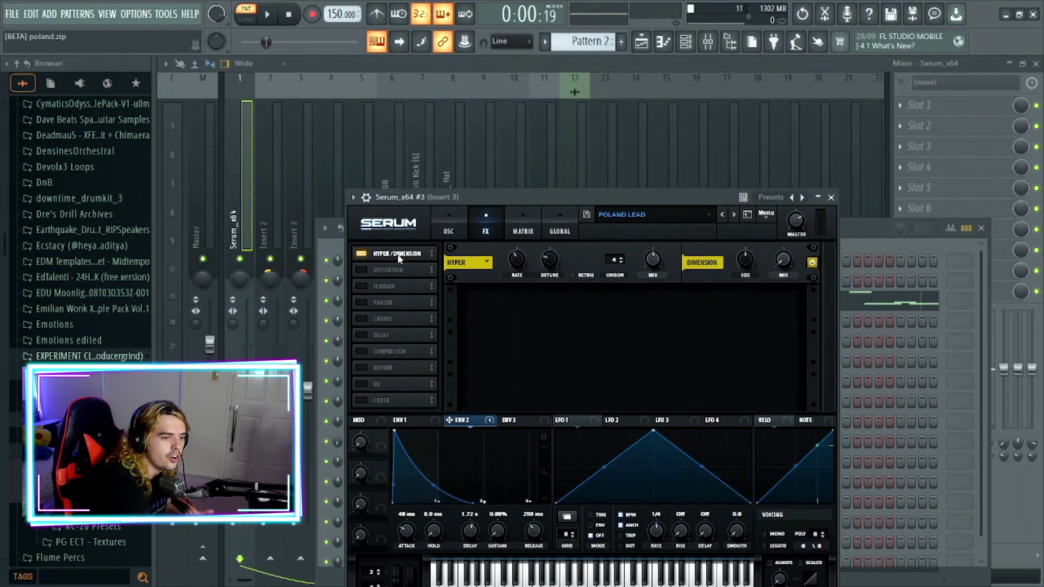
left_click(362, 254)
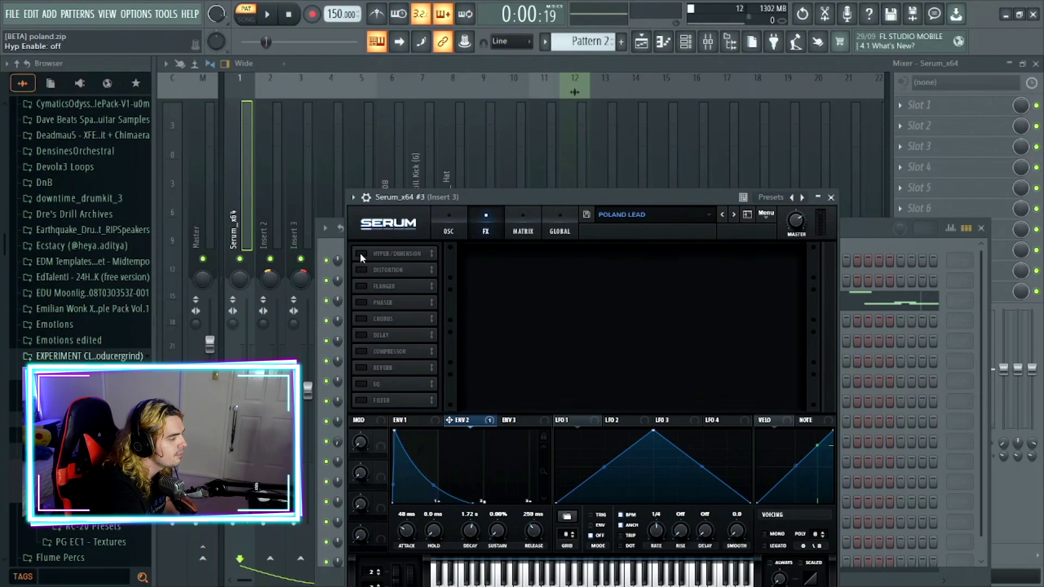
left_click(360, 254)
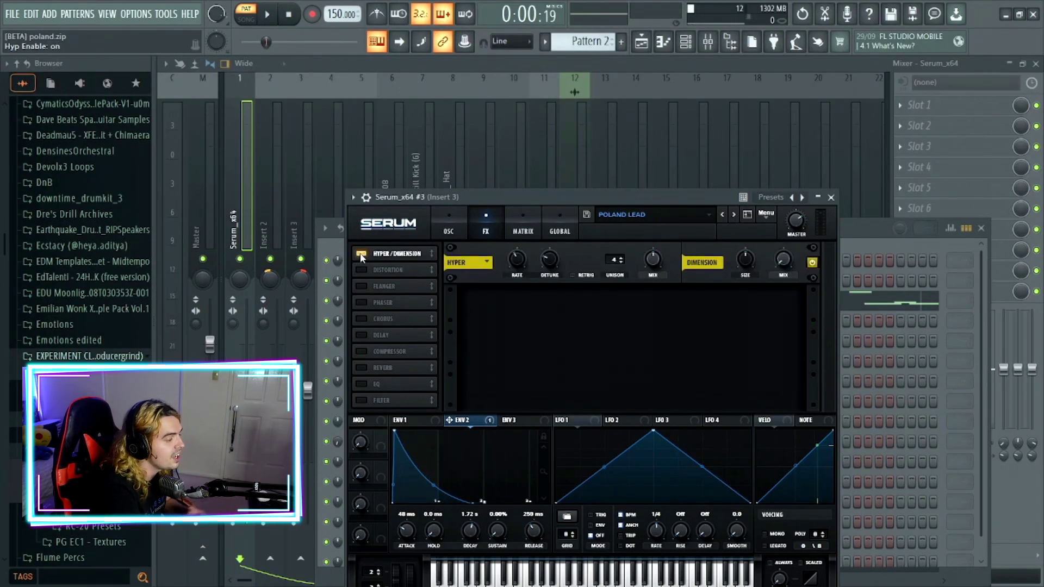
left_click(831, 197)
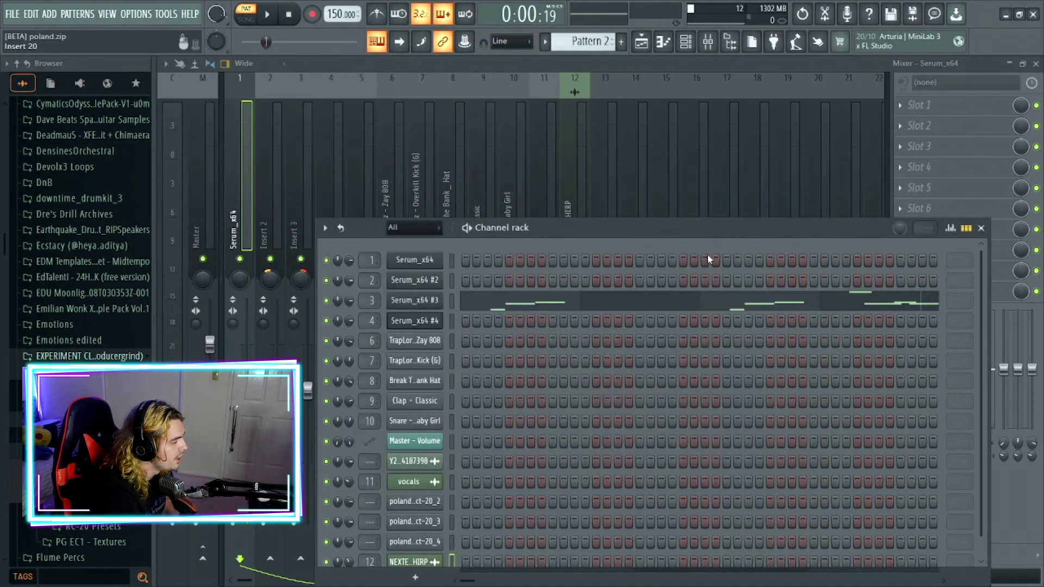
- Compare melodies in other patterns, selecting Serum_x64 #2's closing D5 and D#5 notes
left_click(634, 303)
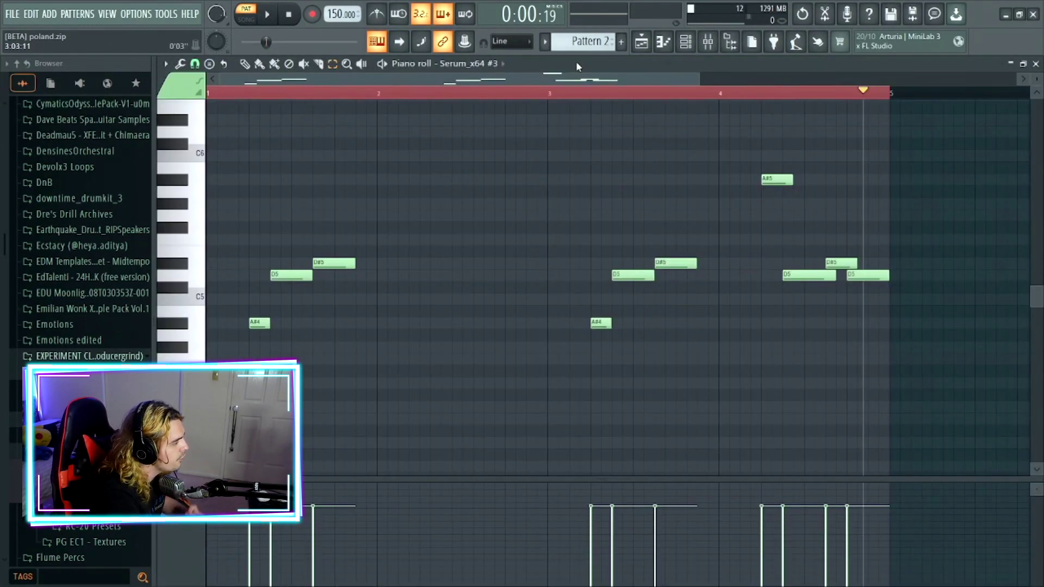
scroll(585, 41, "down", 4)
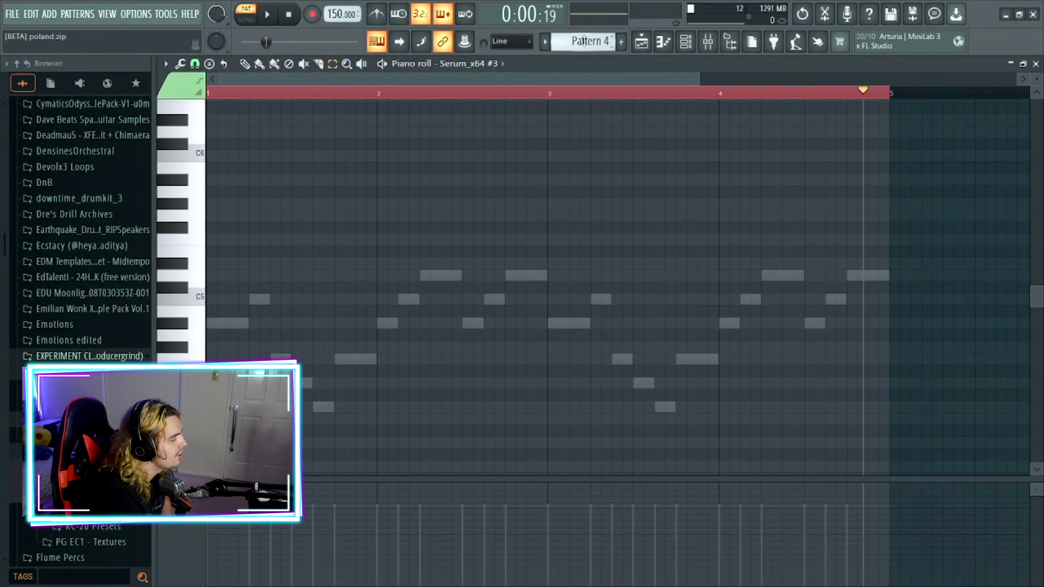
scroll(585, 41, "down", 2)
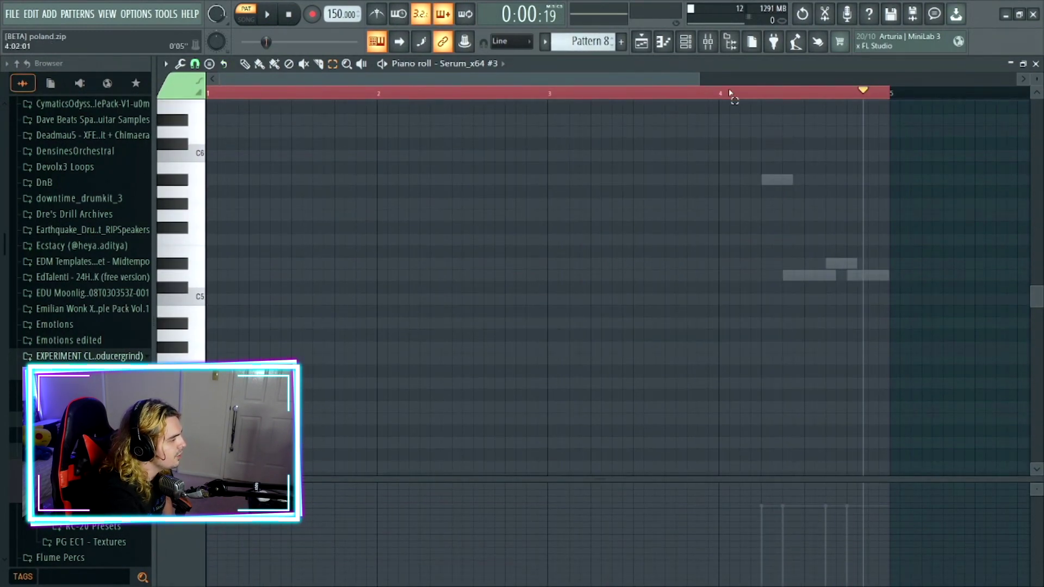
left_click(686, 41)
left_click(767, 280)
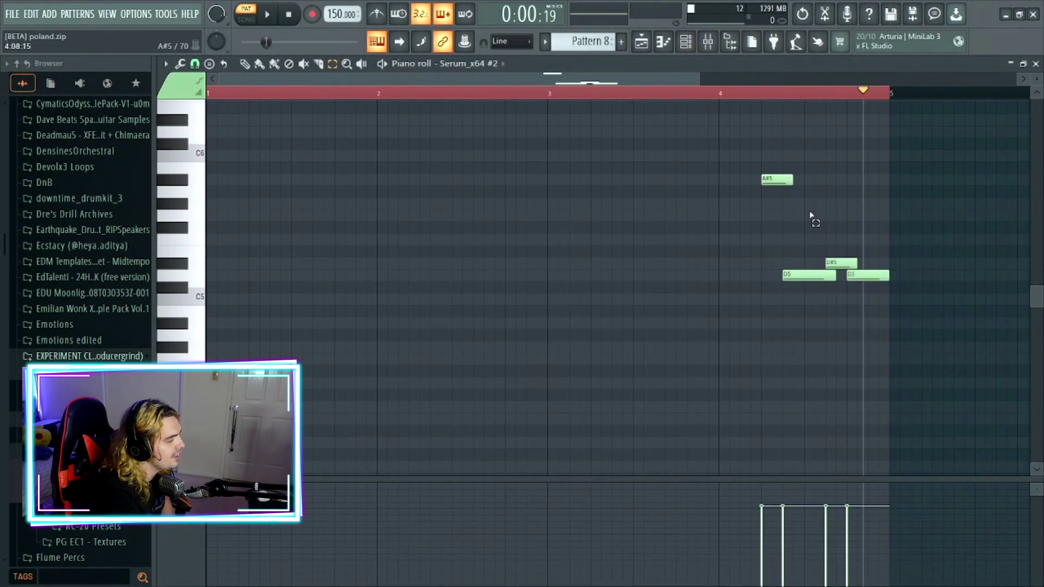
left_click_drag(765, 154, 838, 334)
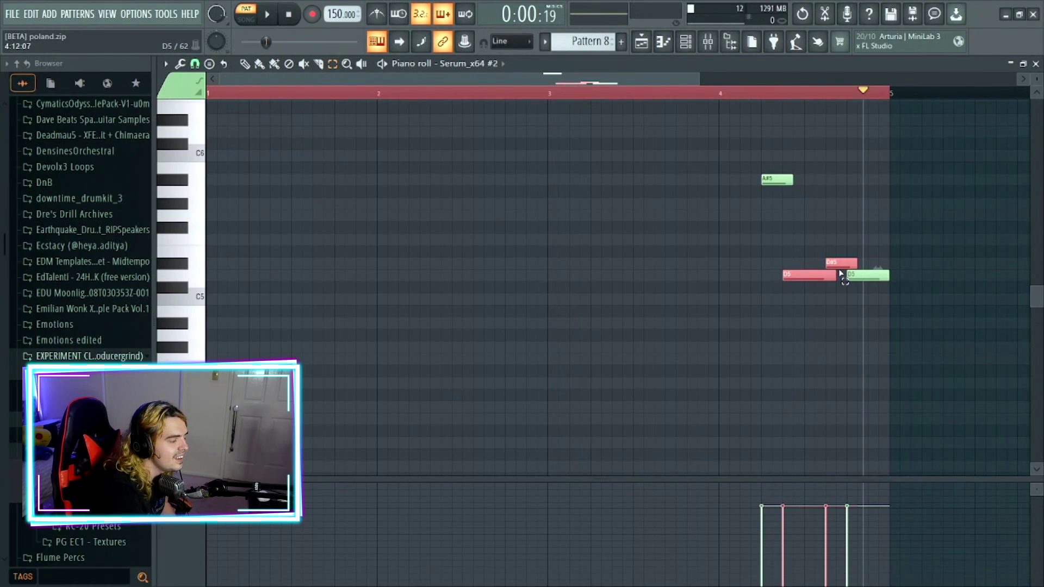
left_click(818, 373)
- Return to Pattern 2's Serum_x64 #3 melody and select its A#4, A#5, D5 and D#5 notes
scroll(587, 44, "up", 2)
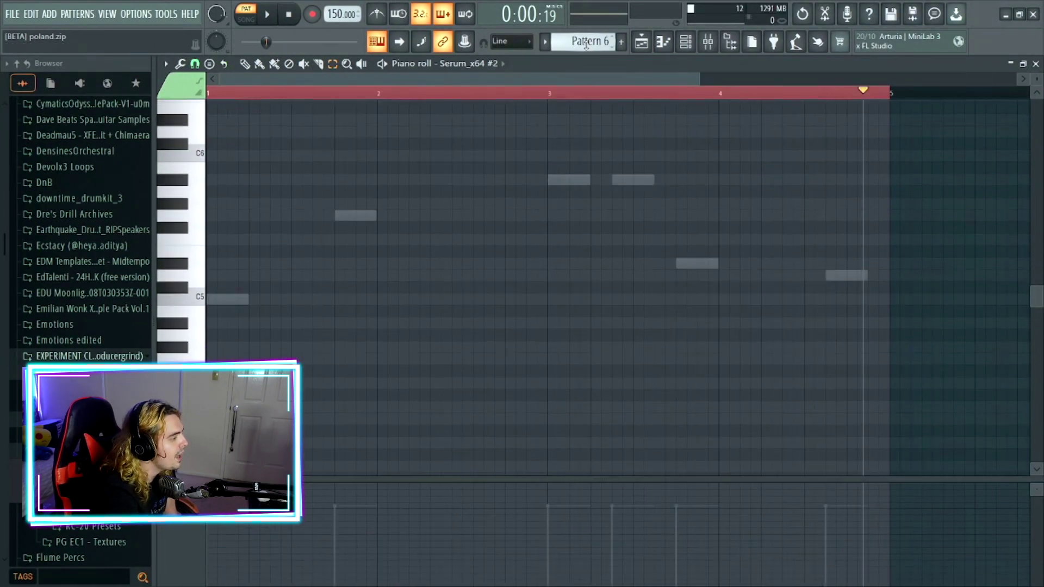
scroll(587, 44, "up", 3)
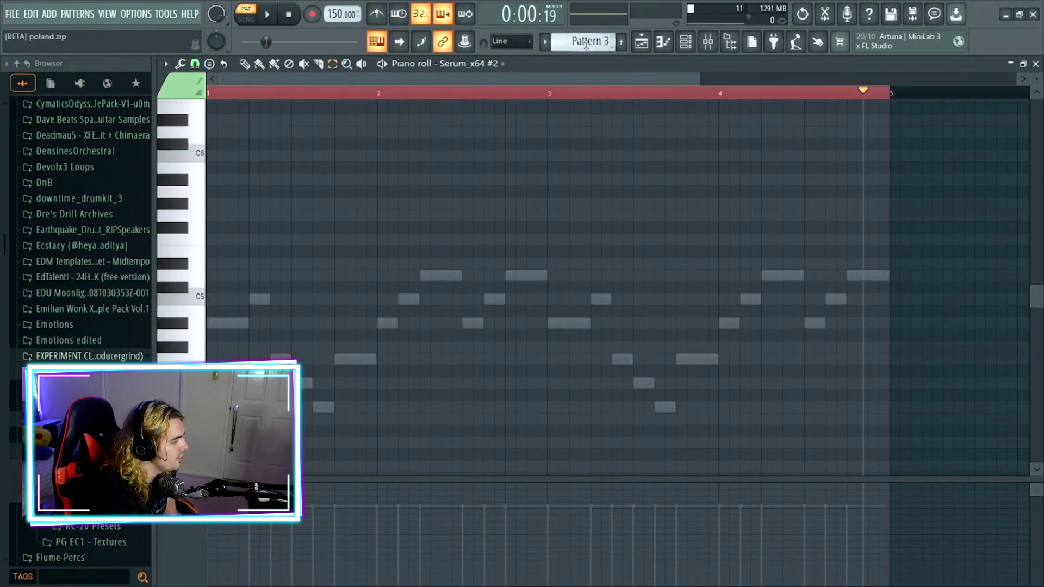
scroll(586, 44, "up", 1)
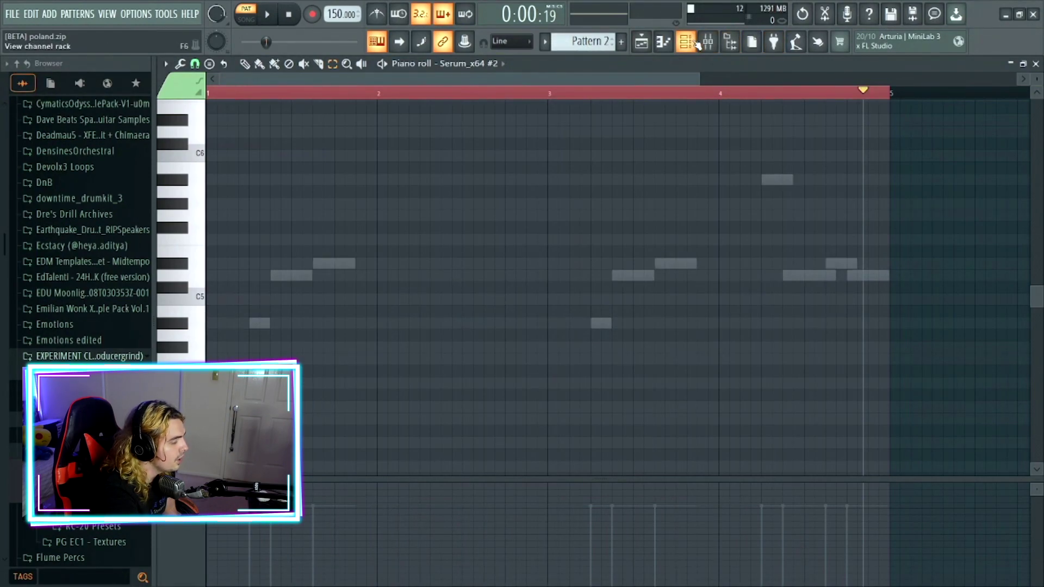
left_click(686, 42)
left_click(773, 302)
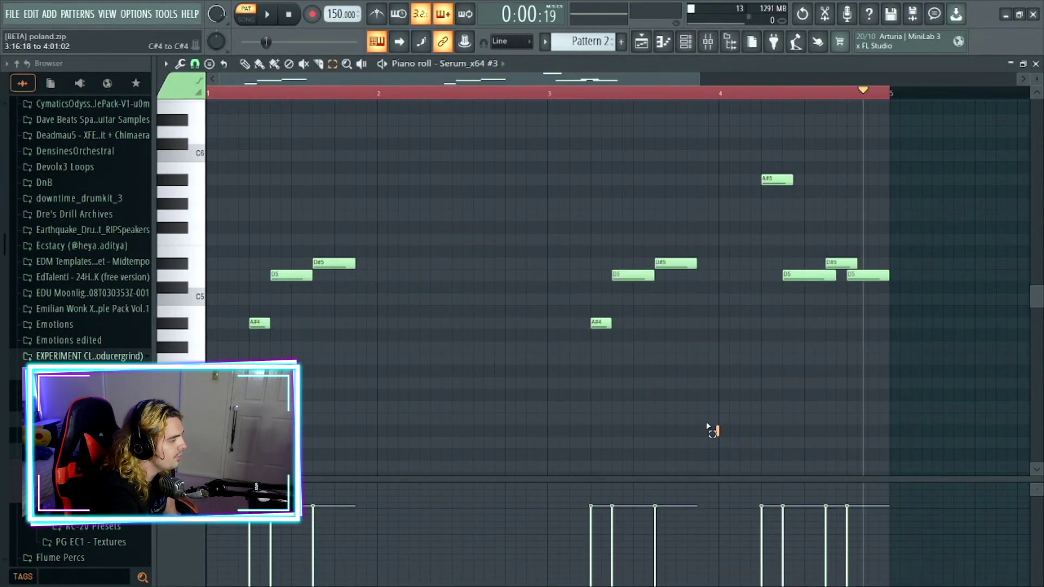
left_click_drag(719, 435, 117, 189)
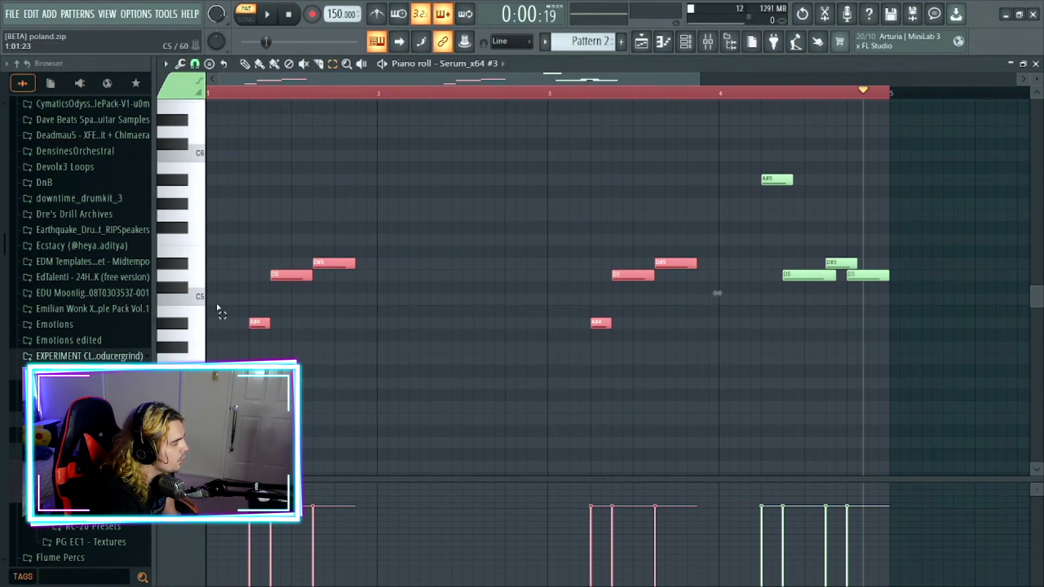
left_click_drag(235, 295, 288, 353)
left_click_drag(752, 130, 819, 235)
left_click_drag(284, 252, 312, 303)
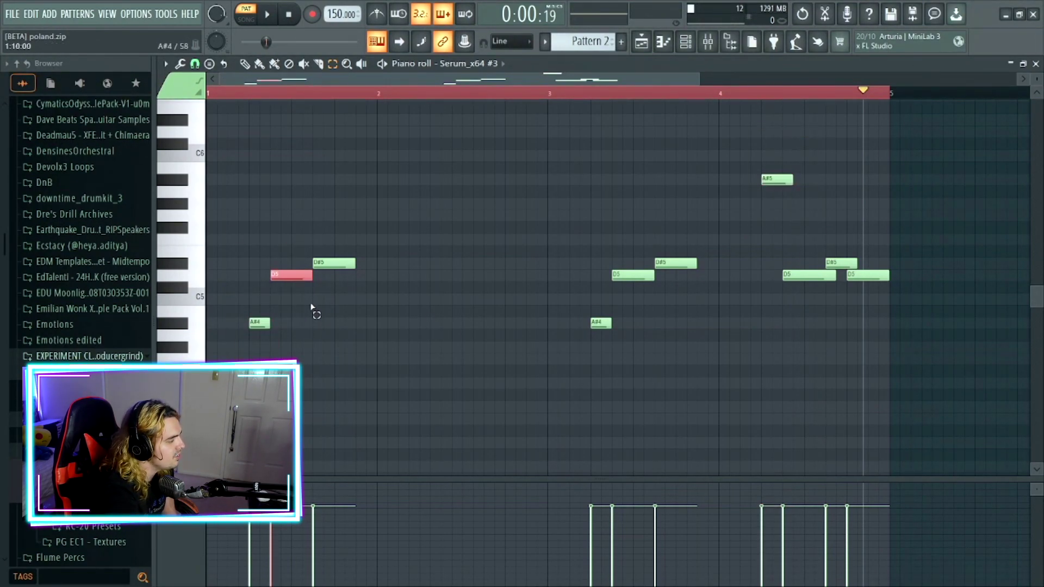
left_click_drag(333, 211, 362, 310)
left_click_drag(356, 234, 278, 288)
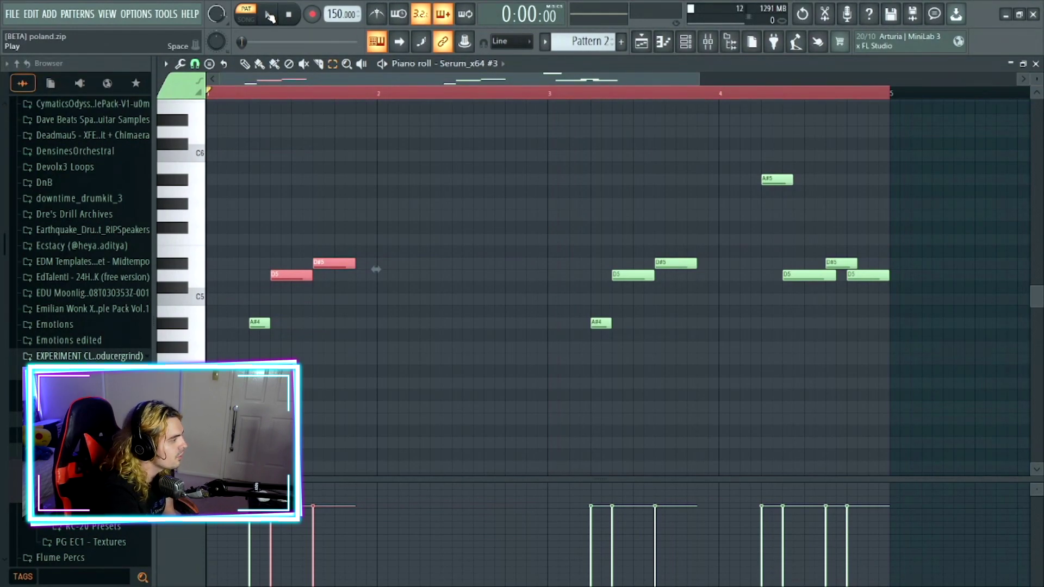
left_click(270, 17)
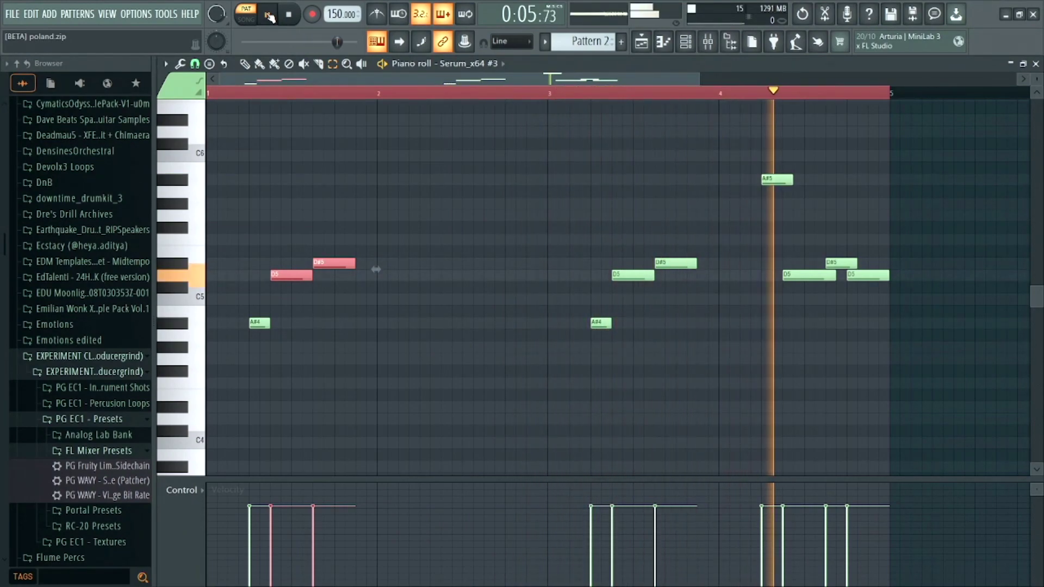
left_click(270, 17)
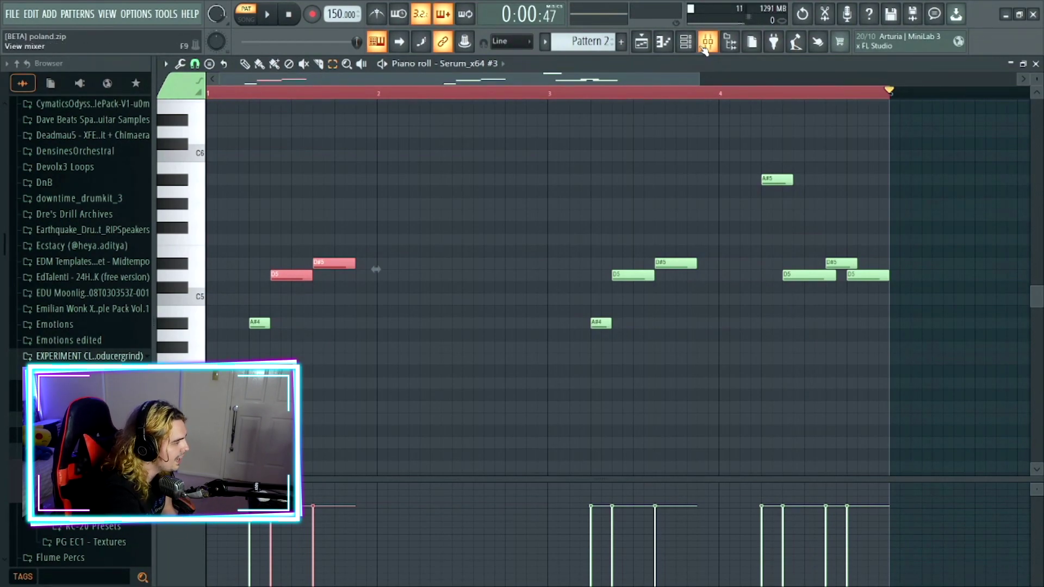
- Select mixer Insert 2, then switch to the playlist arrangement
left_click(706, 44)
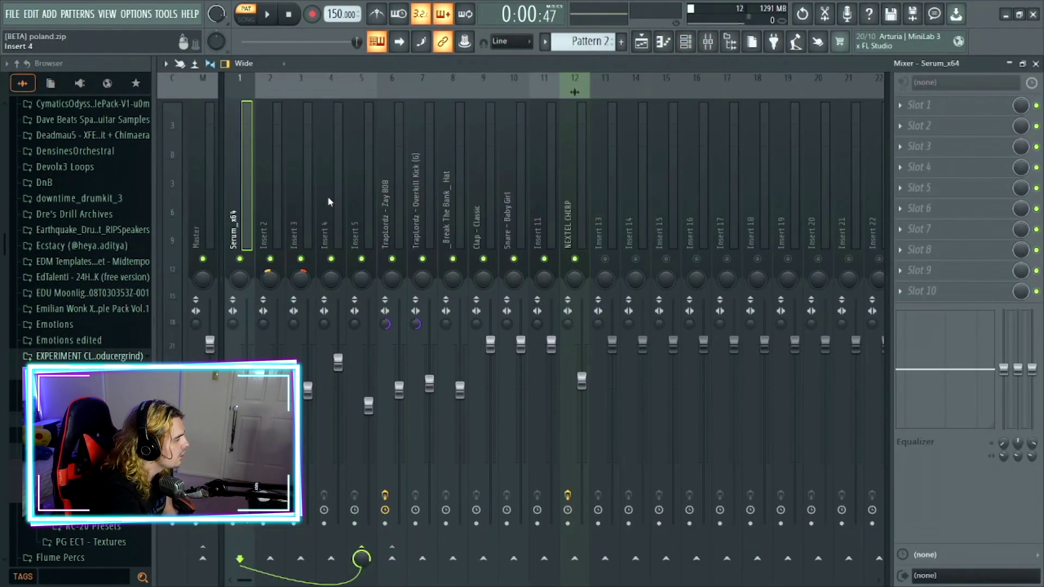
left_click(265, 226)
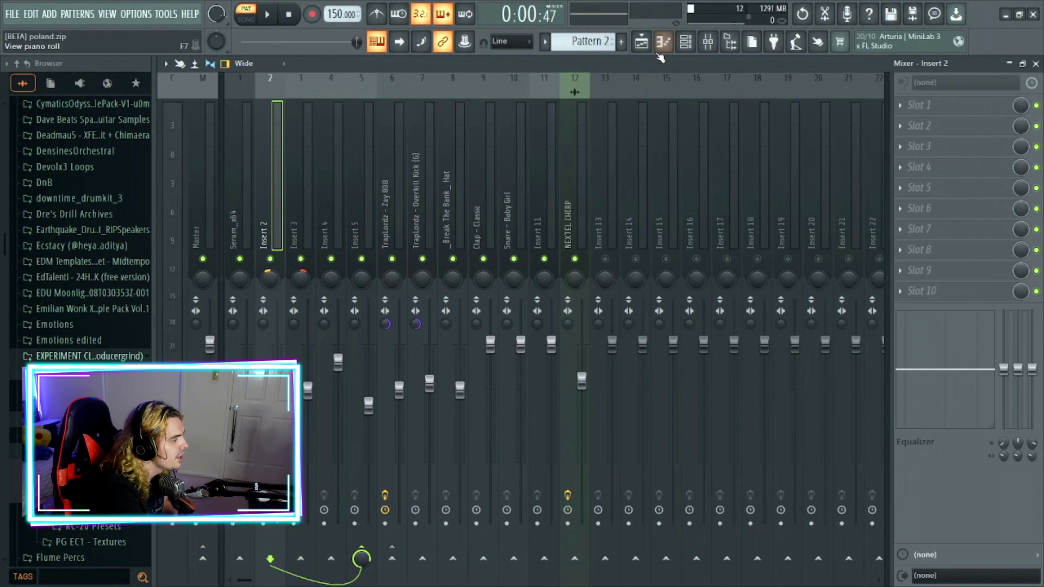
left_click(643, 42)
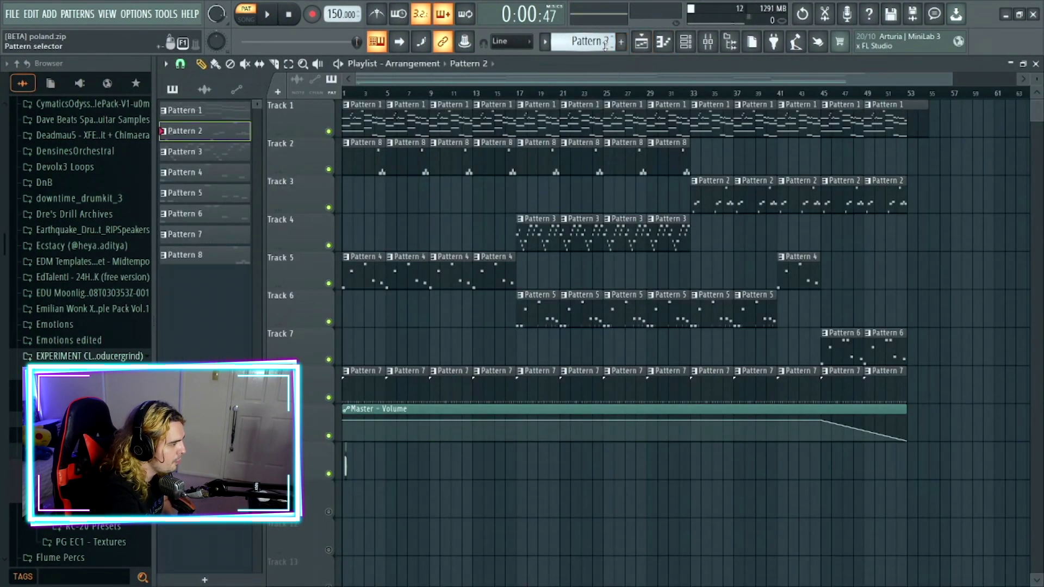
- Switch to Pattern 3 and open the Serum_x64 #4 synth with its Poland Arp preset
scroll(606, 43, "down", 1)
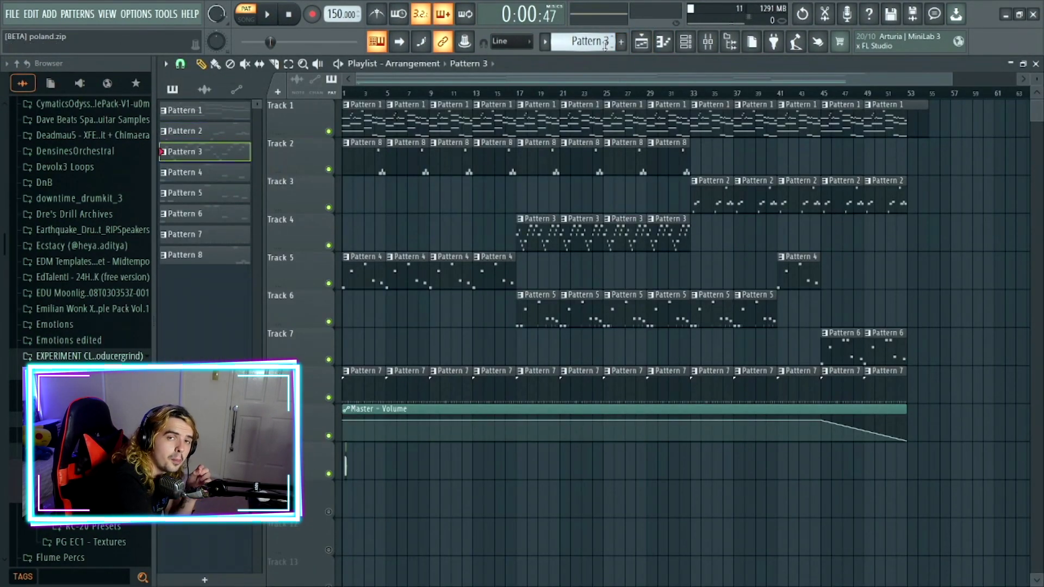
left_click(695, 49)
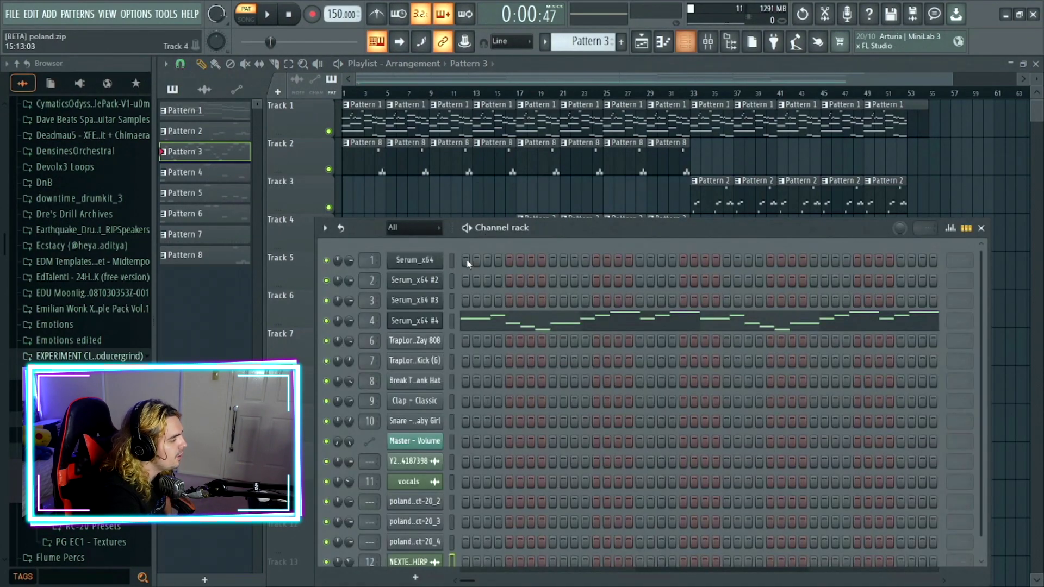
left_click(427, 327)
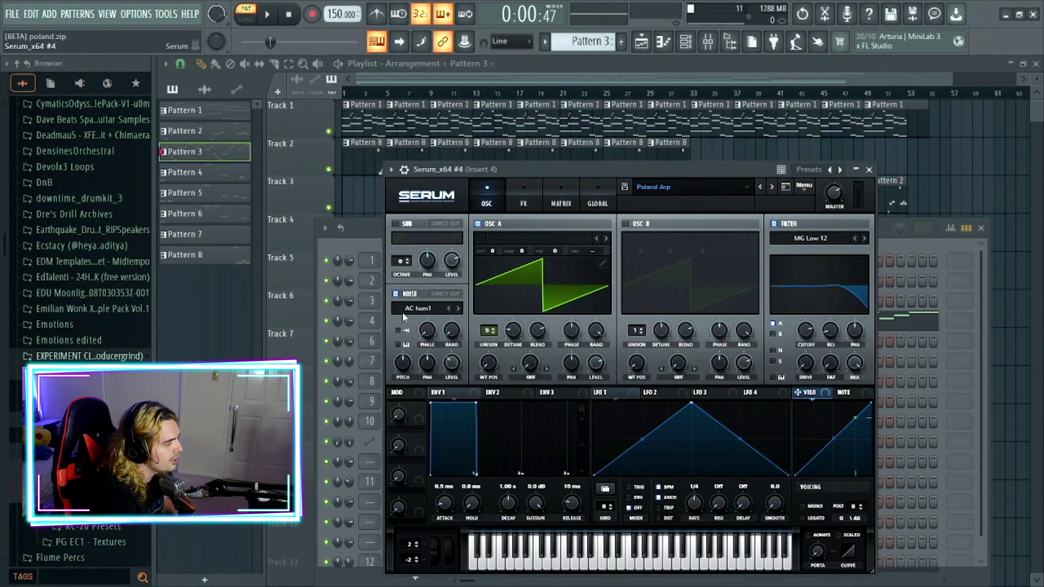
- Toggle the Poland Arp patch's Hyper effect off and on, then close the Serum window
mouse_move(452, 369)
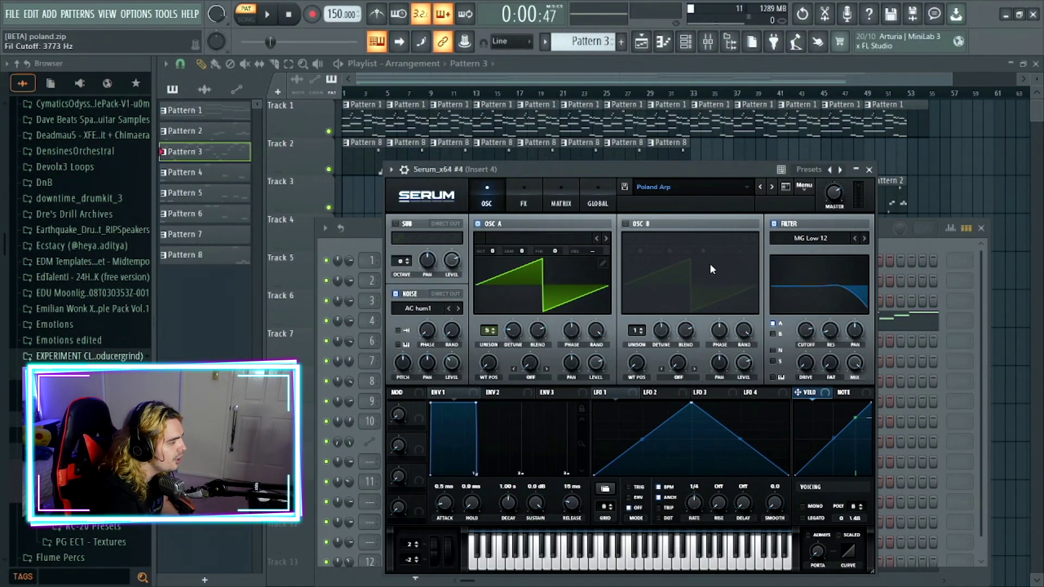
left_click(527, 204)
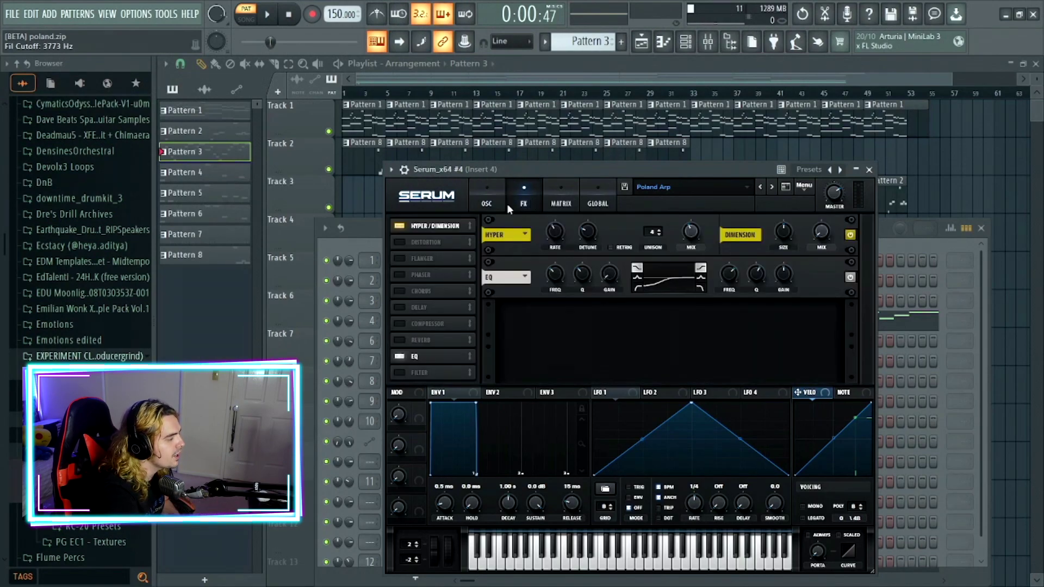
left_click(403, 228)
left_click(403, 229)
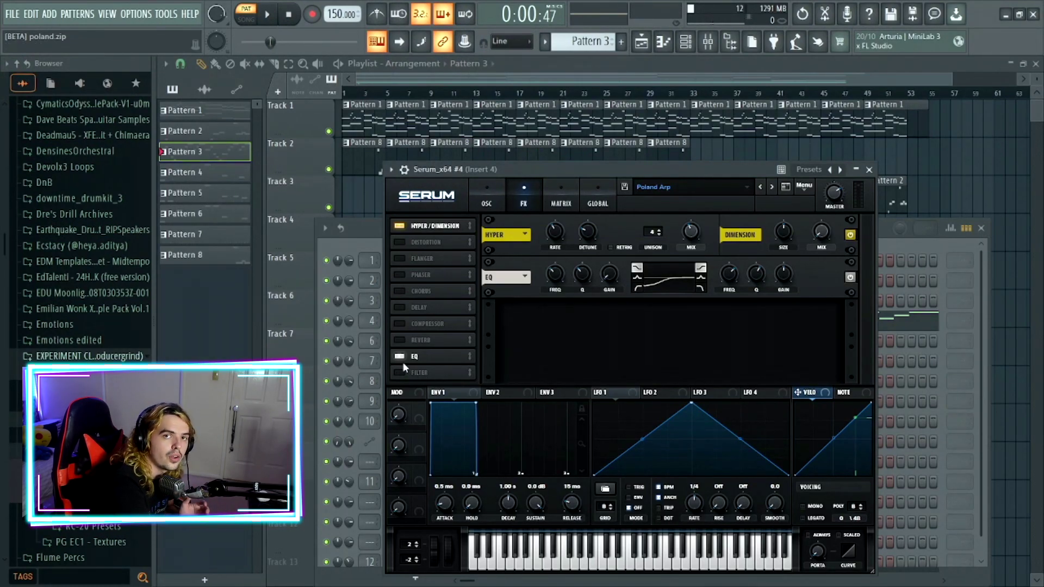
left_click(869, 170)
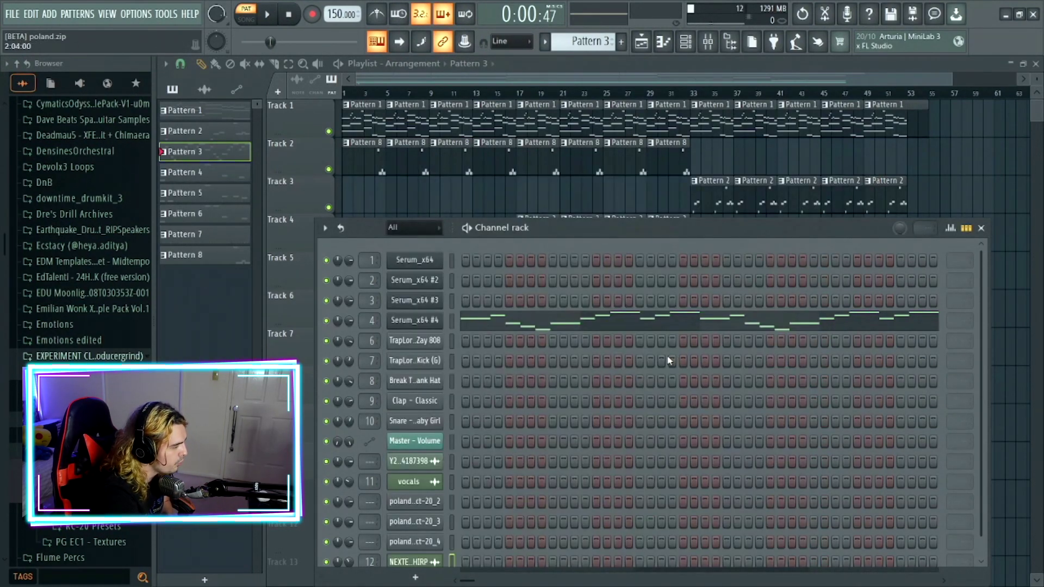
left_click(653, 320)
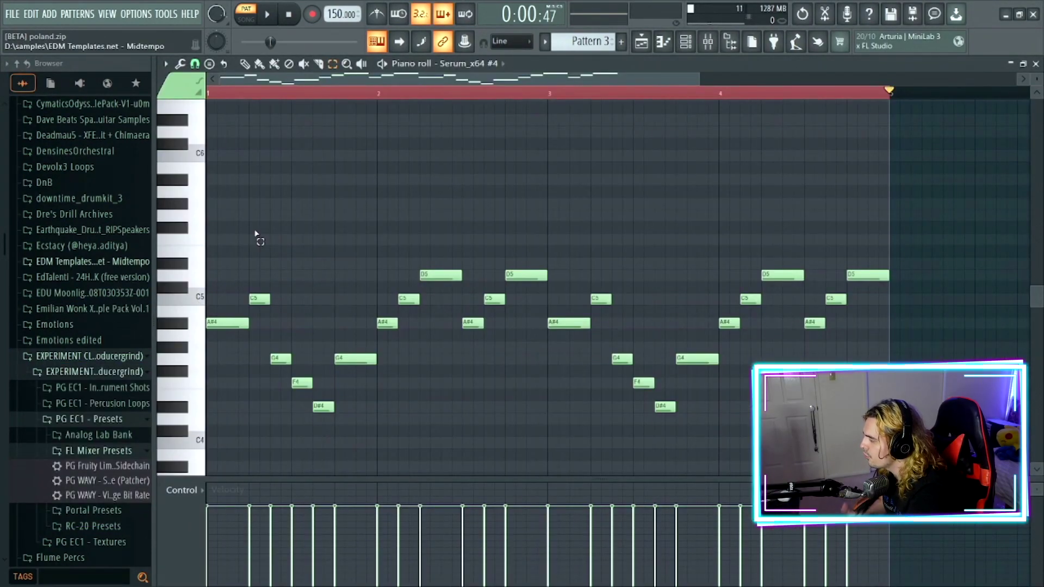
left_click(229, 324)
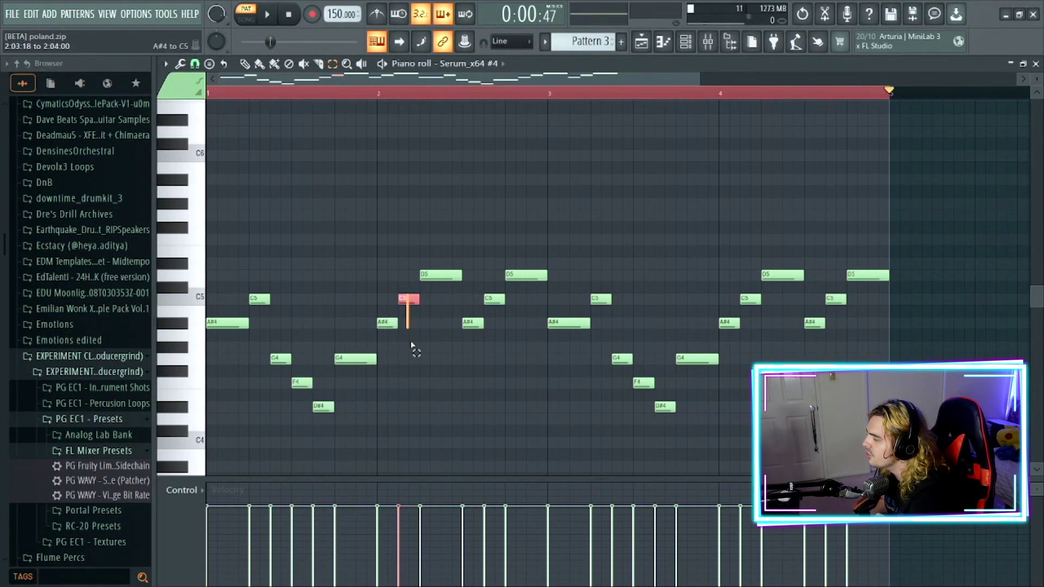
left_click_drag(446, 338, 401, 245)
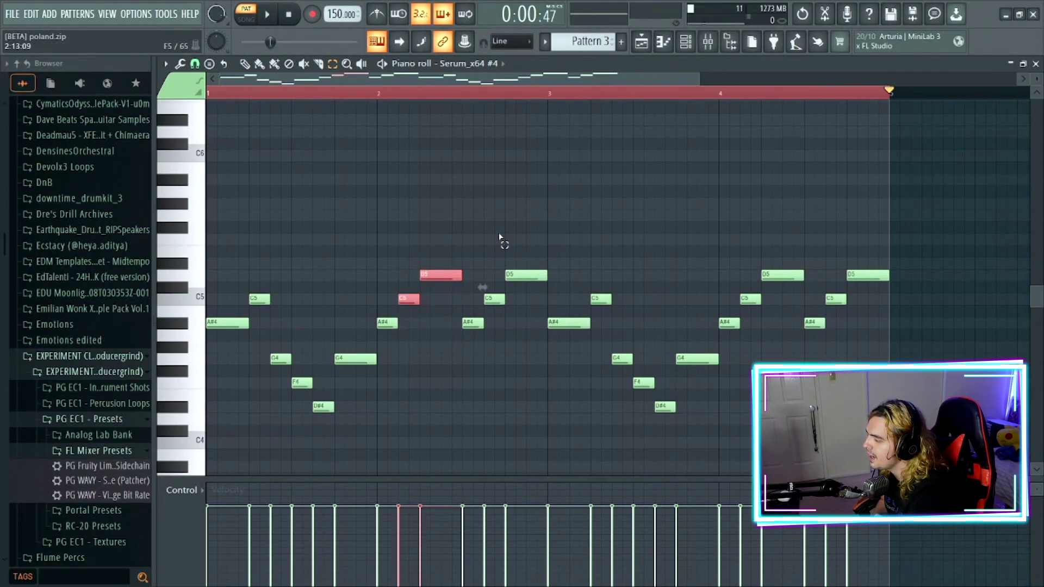
left_click_drag(478, 234, 151, 213)
key("ctrl+v")
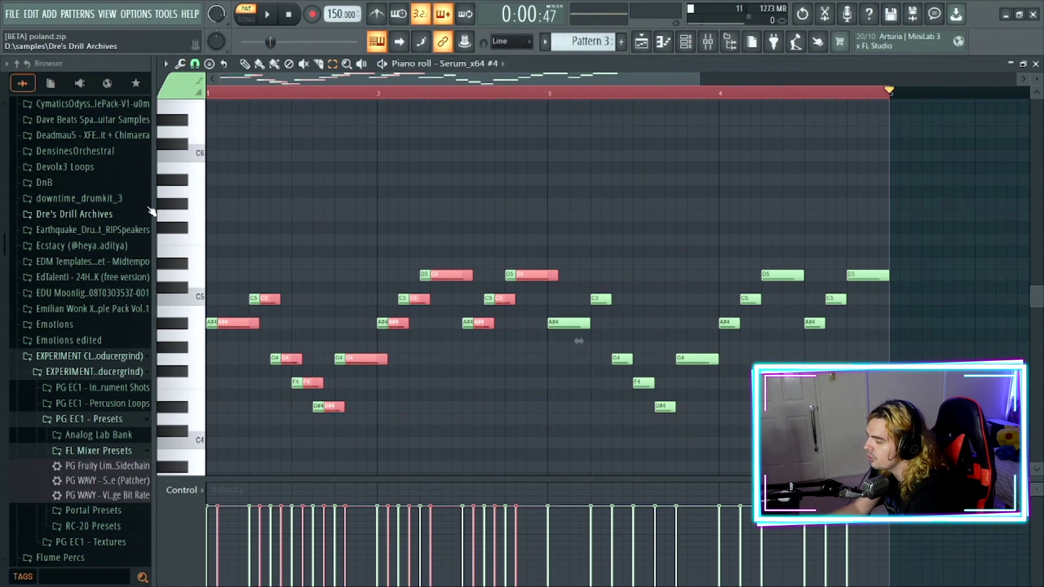
key("ctrl+z")
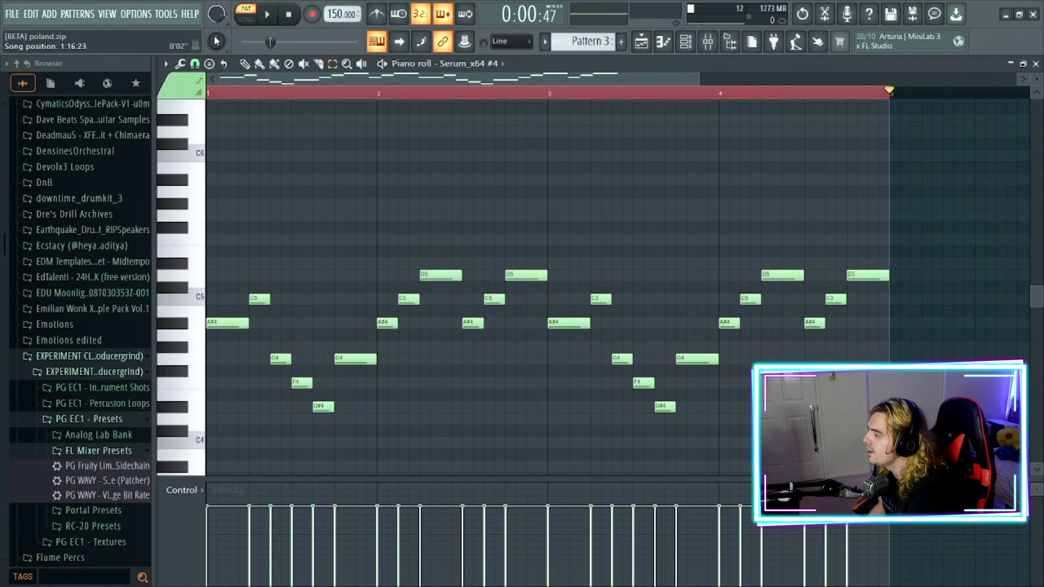
key("space")
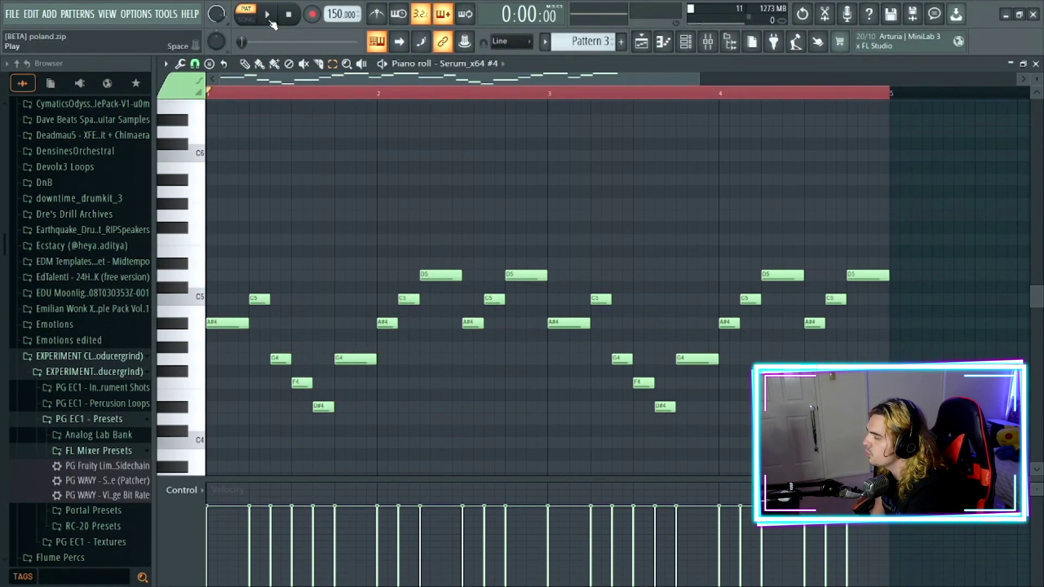
- Play and pause the Serum_x64 #4 melody, check mixer Inserts 3 and 5, and return to the playlist
left_click(269, 21)
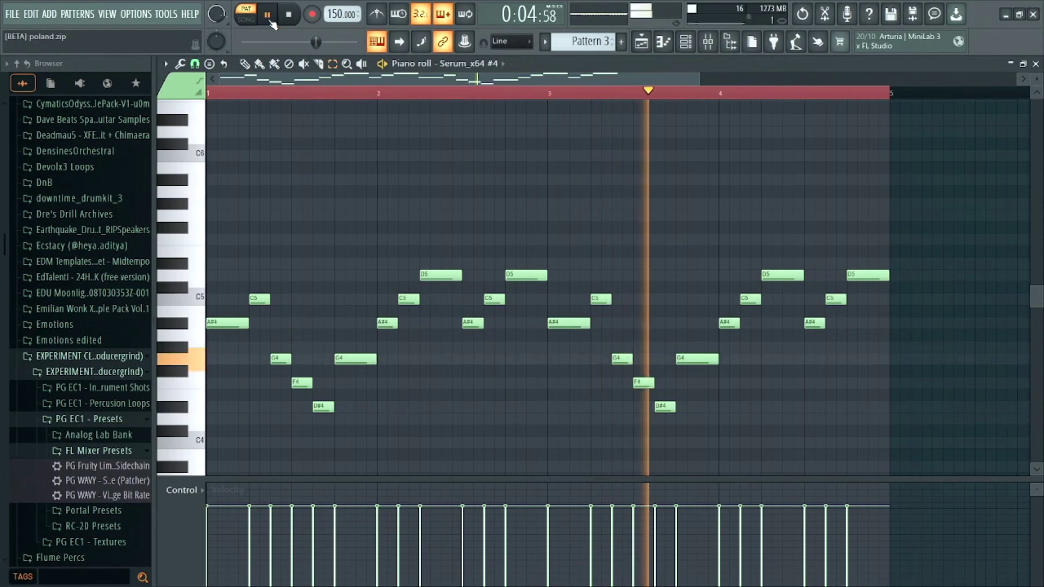
left_click(272, 23)
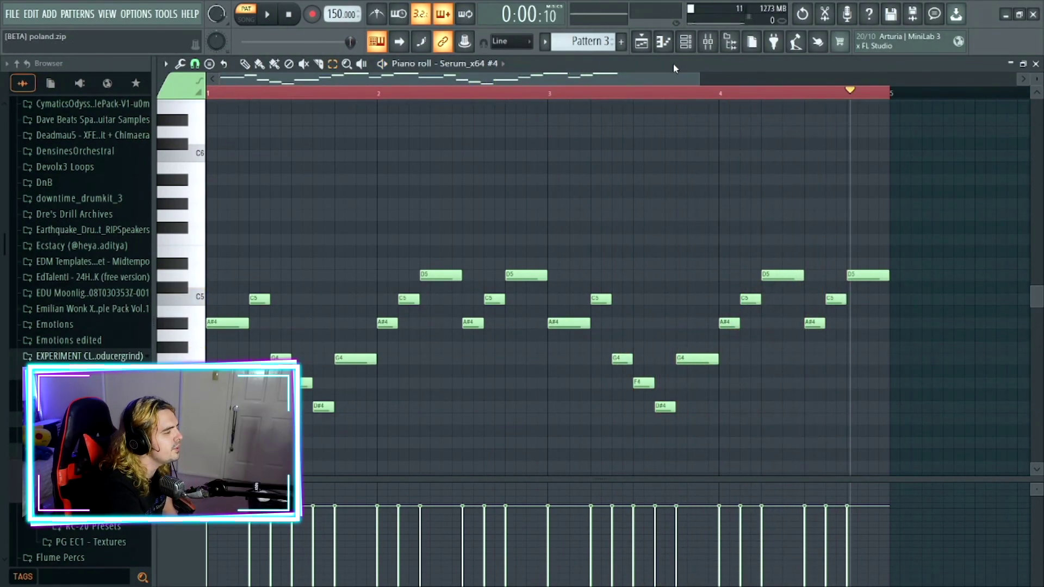
left_click(703, 49)
left_click(305, 231)
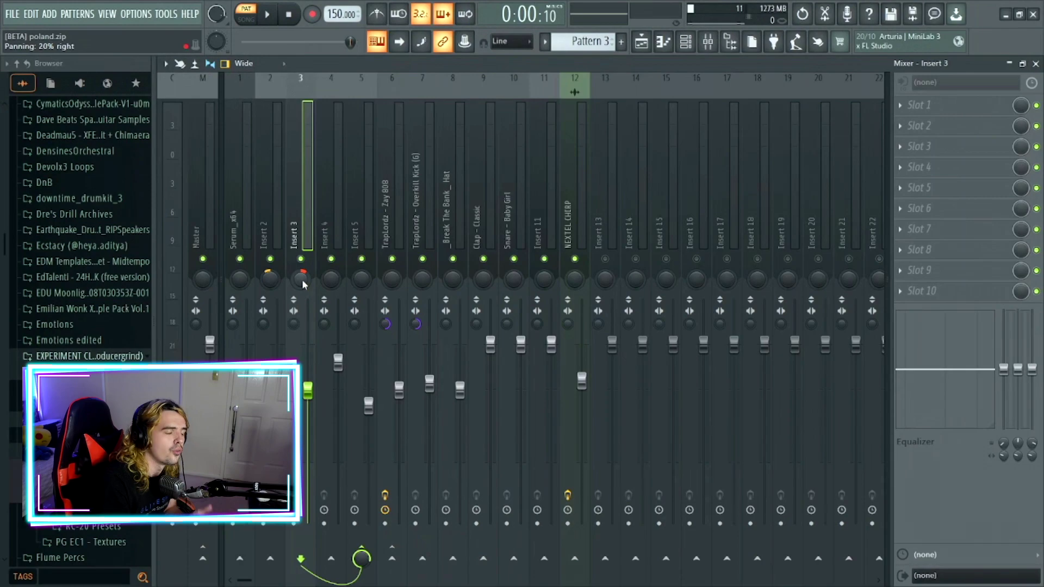
left_click(365, 238)
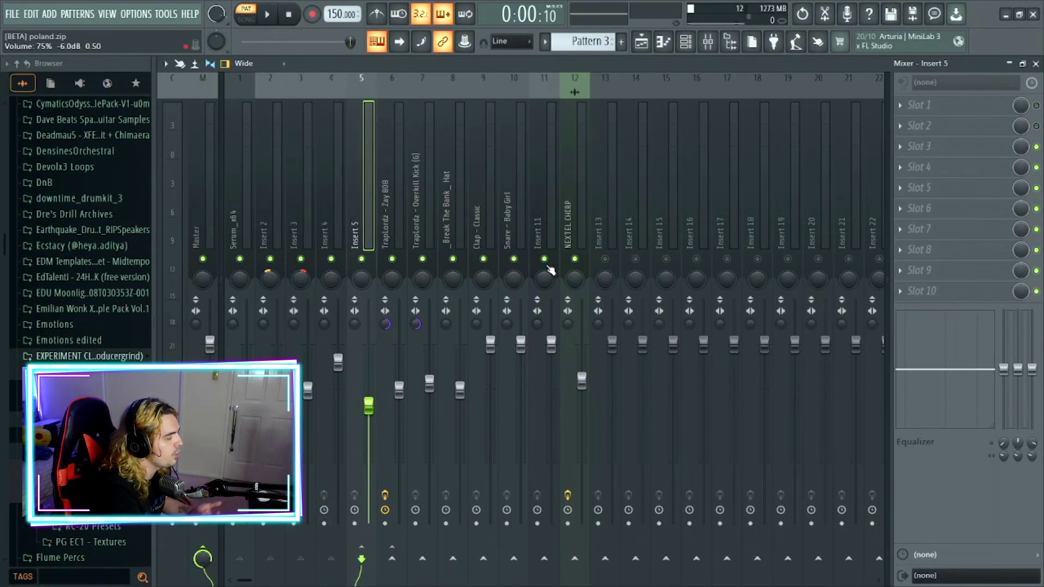
left_click(642, 41)
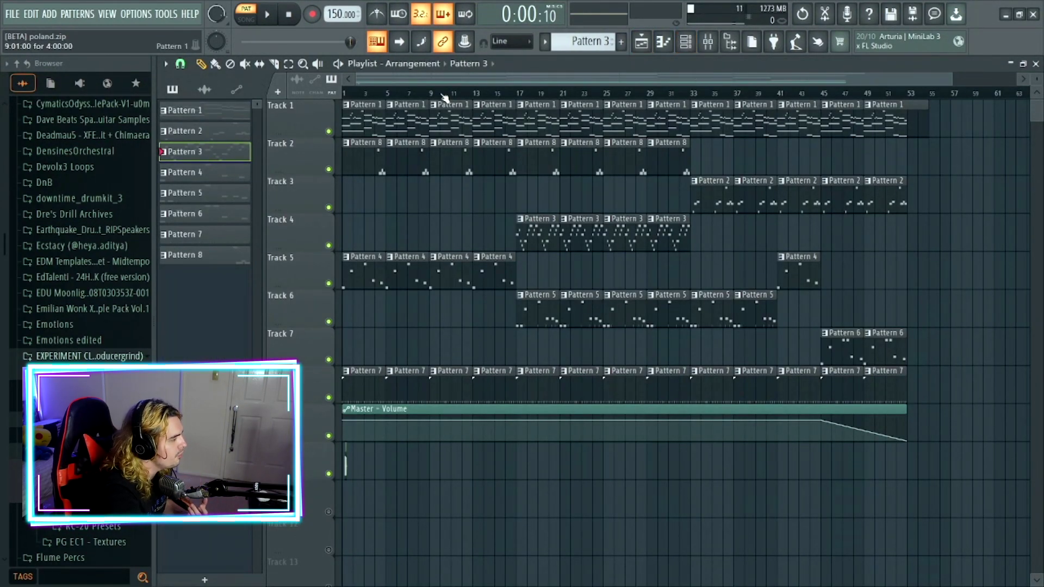
- Select Track 8's Pattern 7 clips and show Pattern 7's hat and clap steps in the channel rack
left_click_drag(931, 396, 329, 399)
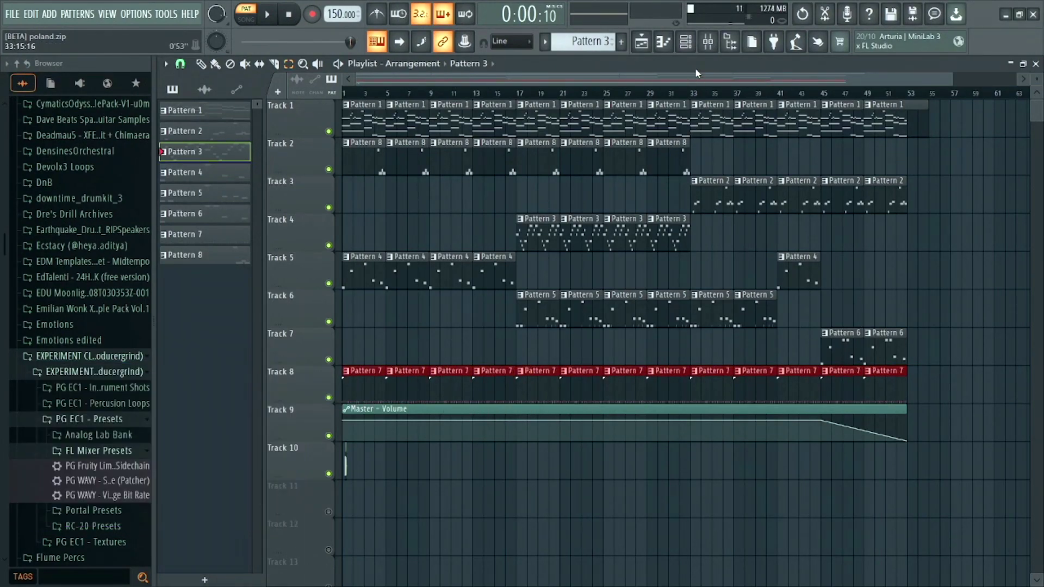
left_click(686, 41)
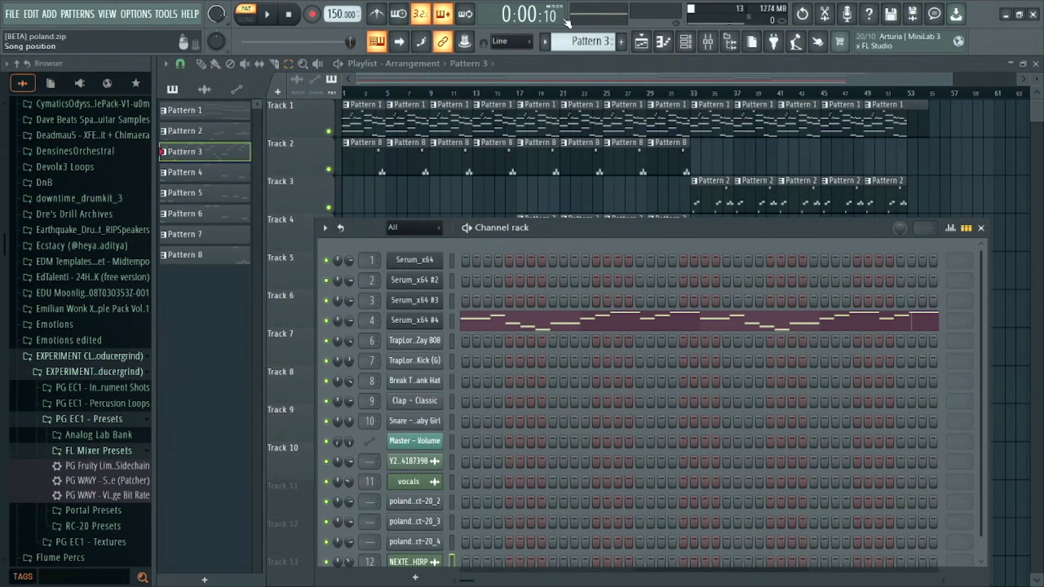
scroll(569, 41, "down", 4)
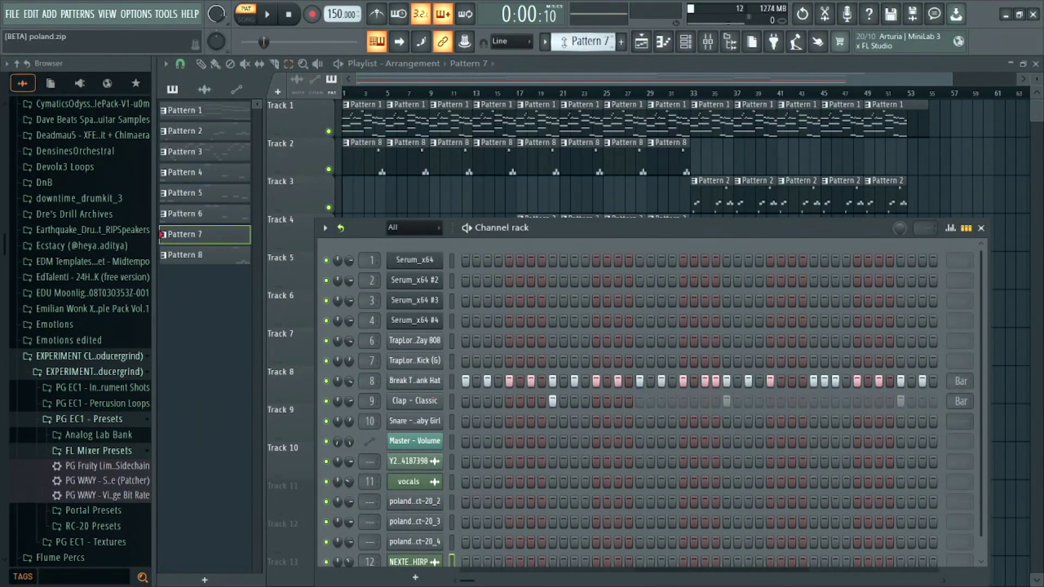
- Inspect the Break The Bank Hat, Clap - Classic and Snare - Baby Girl samples, then bring up the hat channel's options
left_click(433, 381)
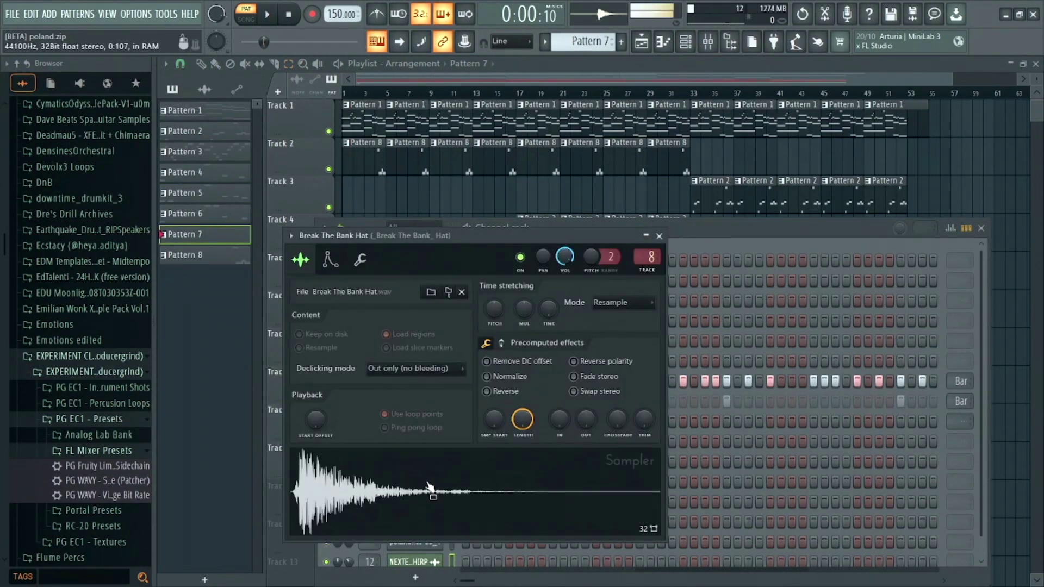
left_click(660, 236)
left_click(414, 402)
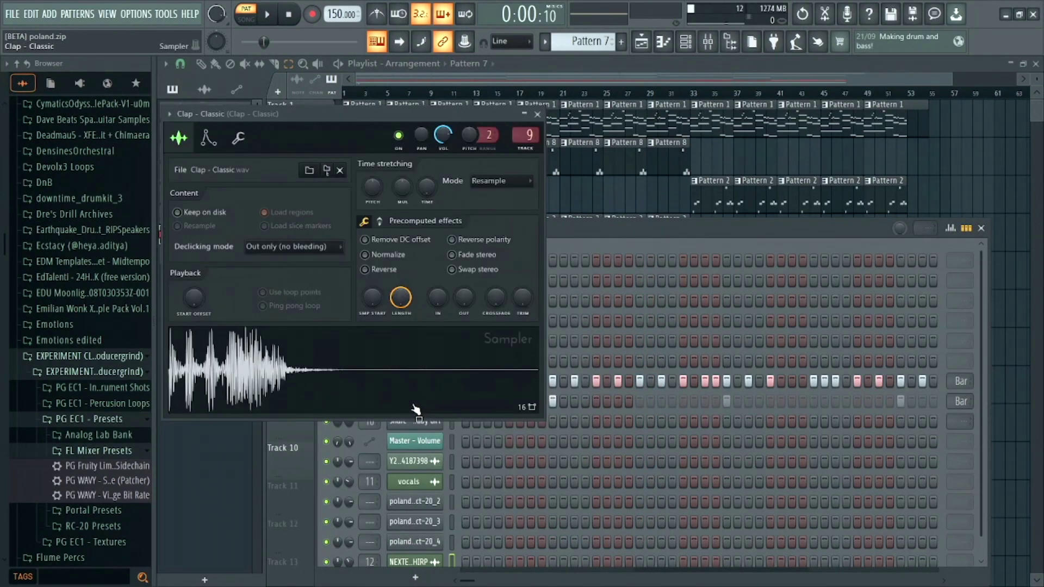
left_click(538, 115)
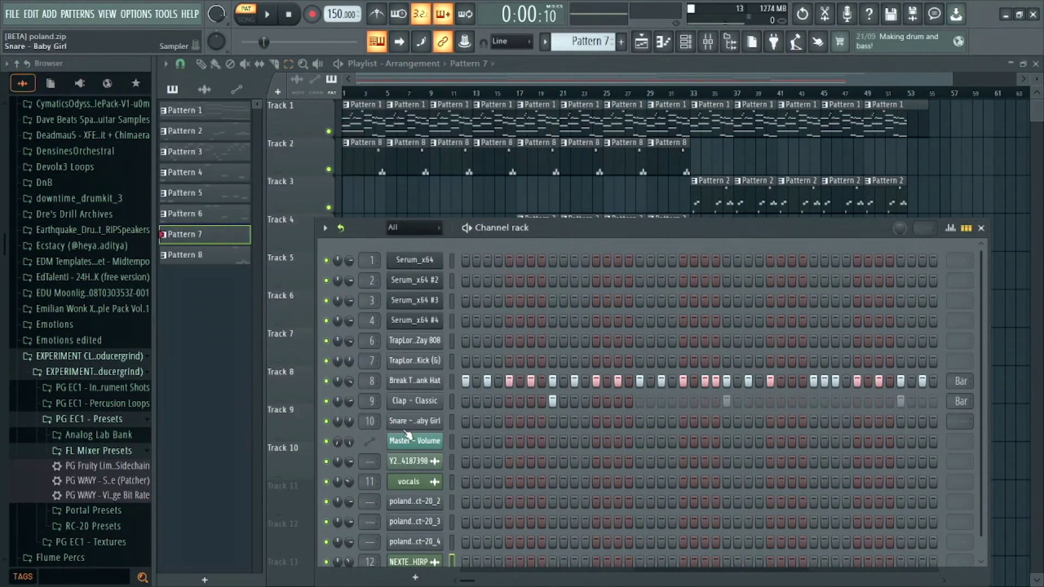
left_click(409, 424)
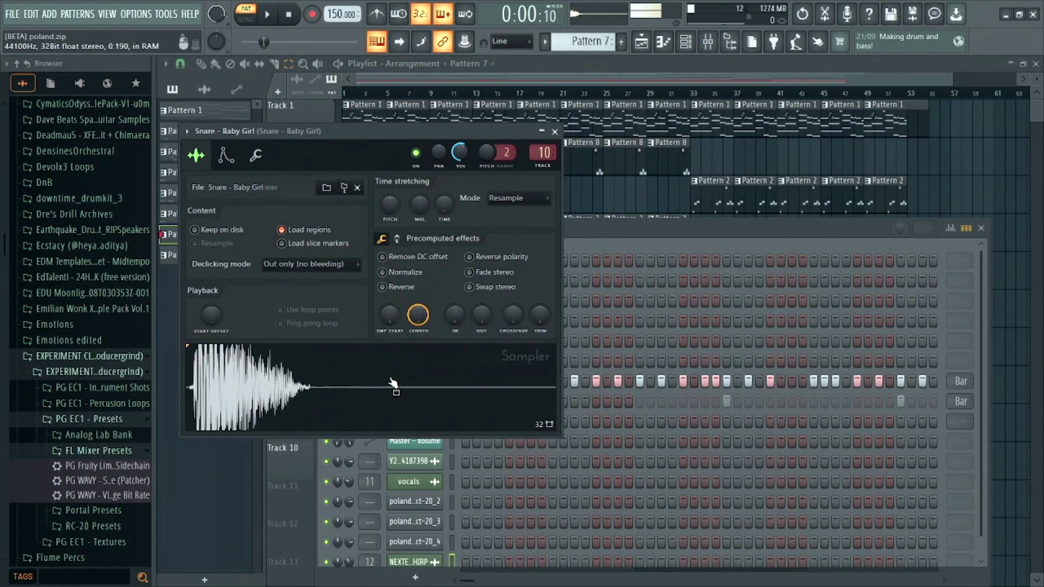
left_click(555, 132)
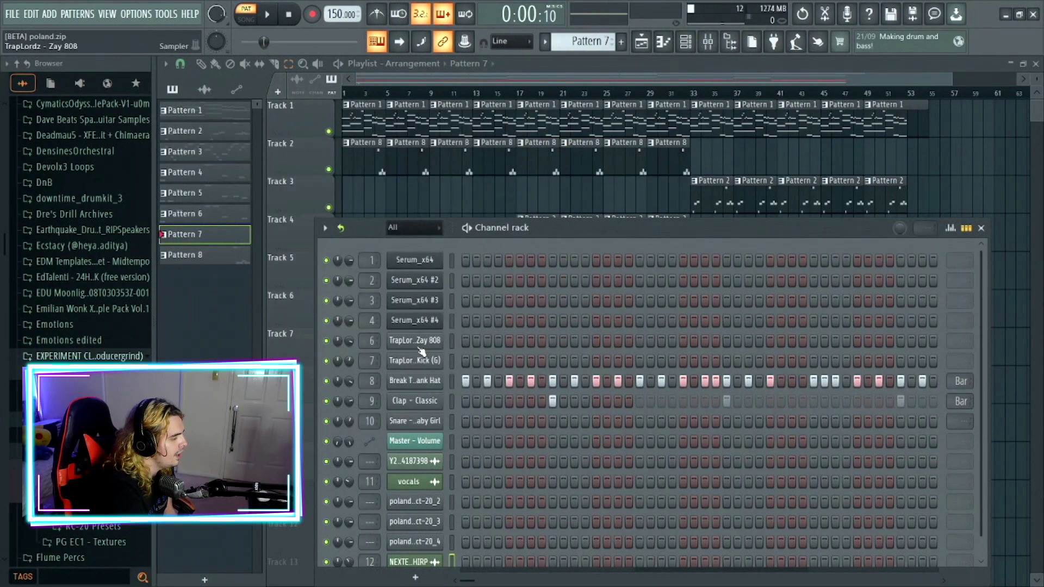
right_click(427, 381)
- Open the Break The Bank Hat notes in the piano roll, play them briefly, and return to the Playlist
left_click(470, 379)
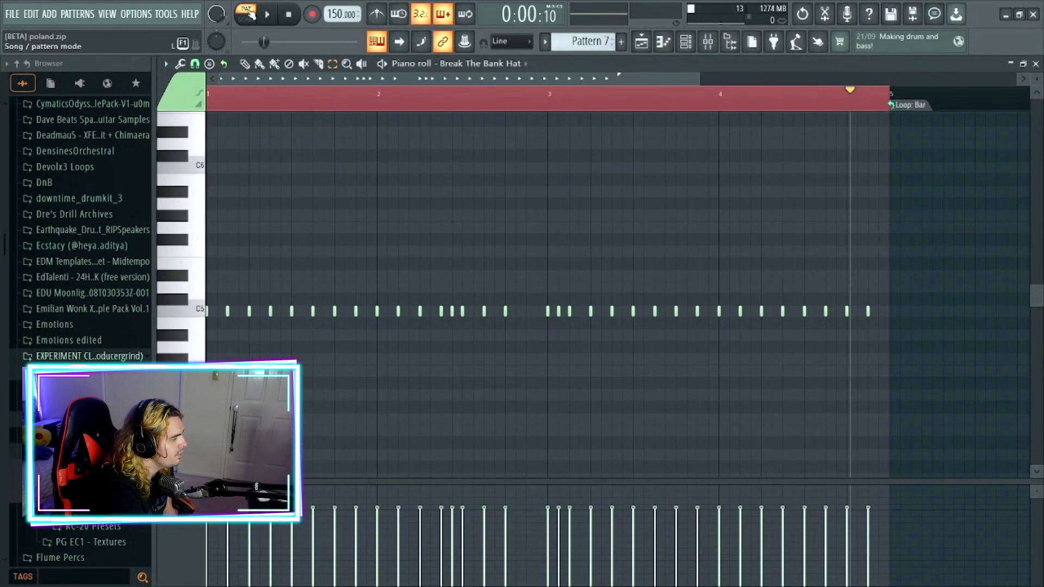
left_click(268, 15)
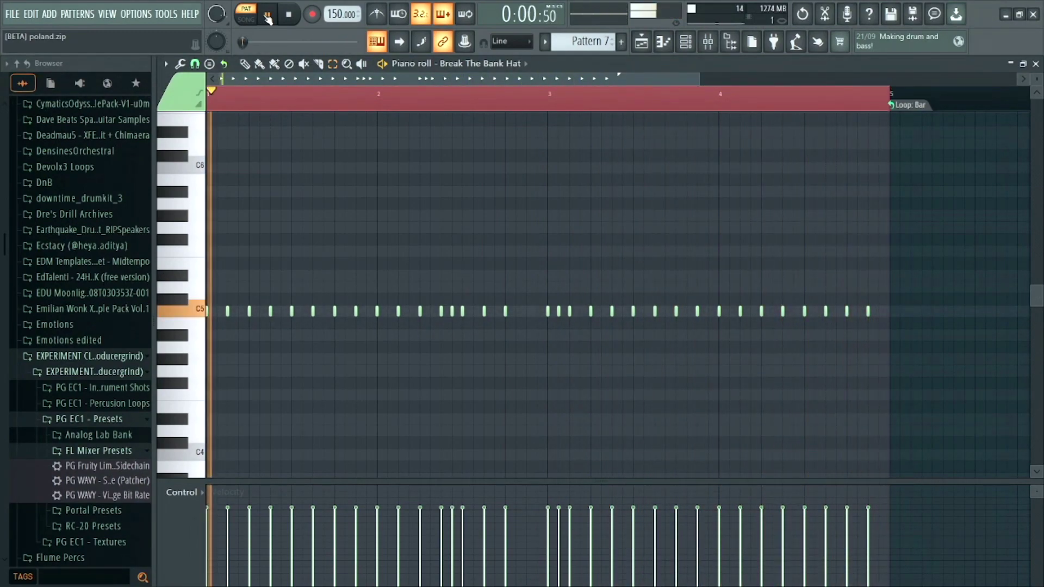
left_click(268, 17)
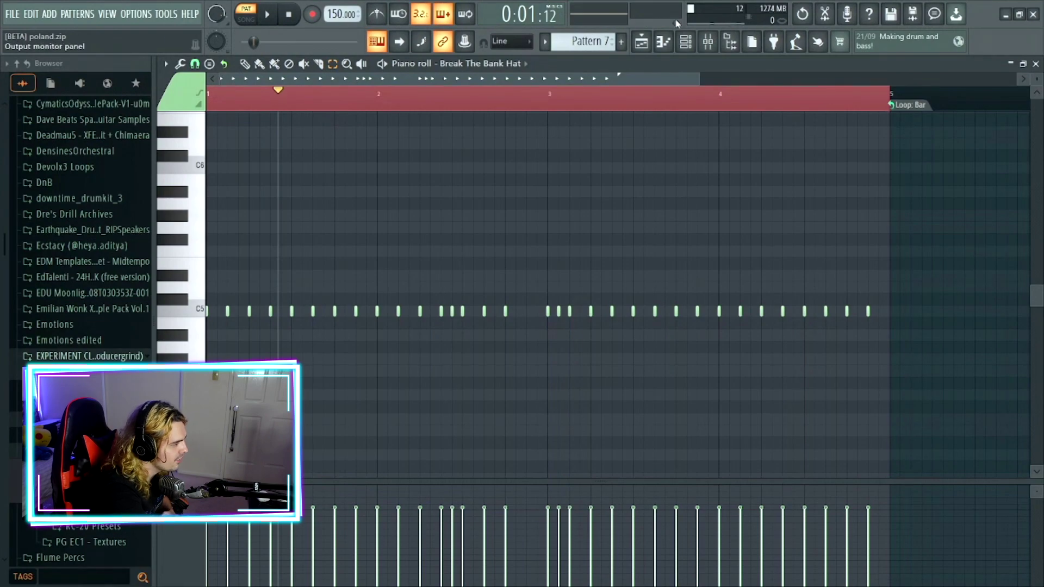
left_click(642, 42)
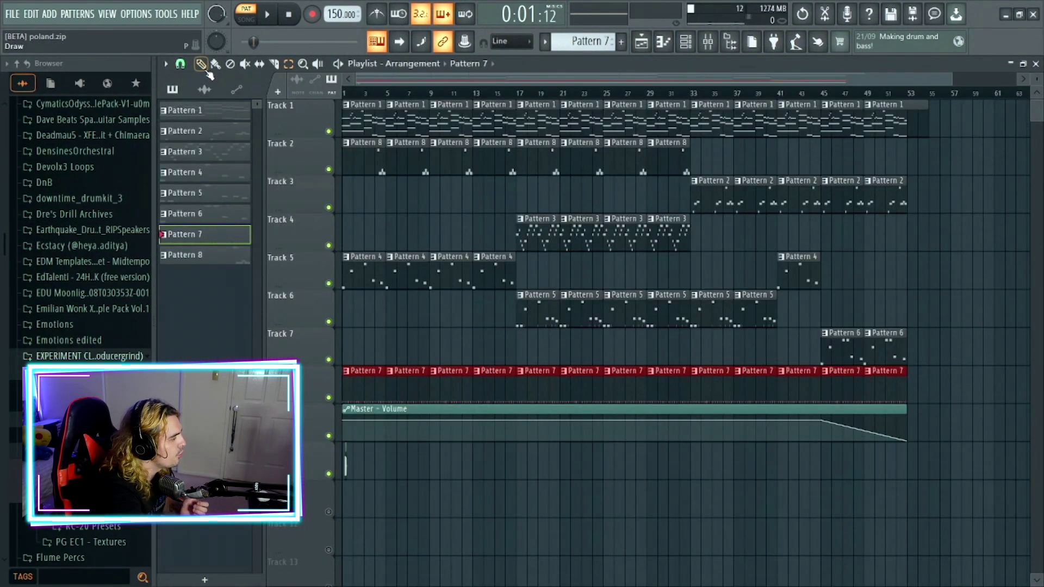
- Open Pattern 4's Zay 808 notes and audition the G5, A#5, D#5 and D5 notes
scroll(600, 36, "up", 3)
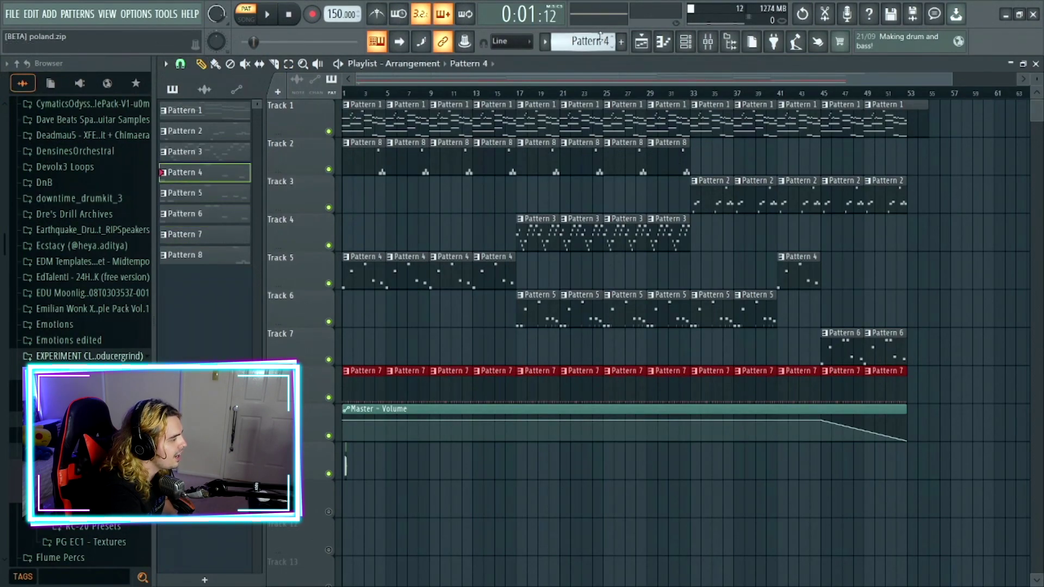
double_click(368, 273)
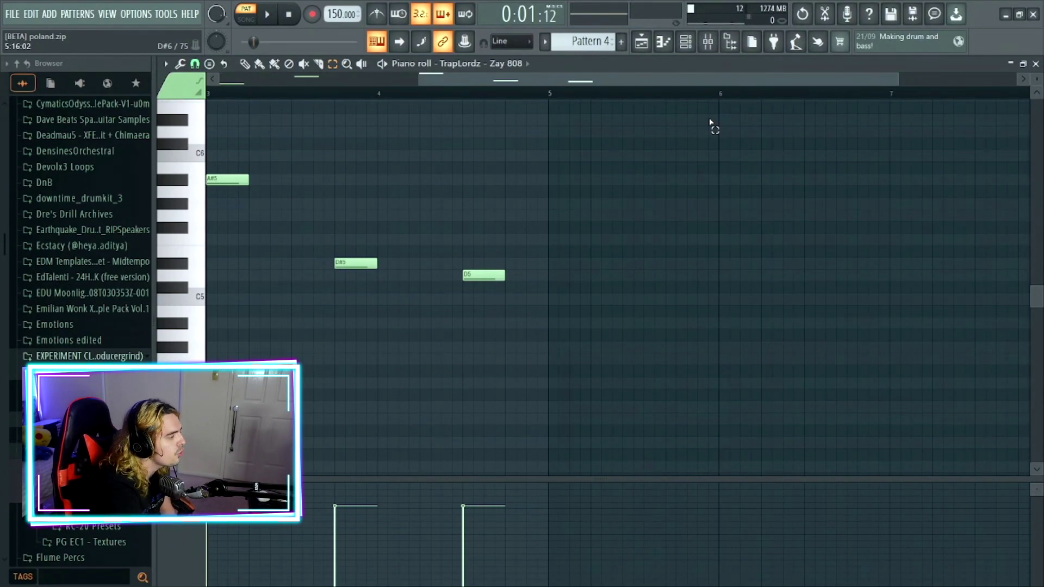
left_click_drag(734, 80, 206, 359)
left_click_drag(335, 114, 400, 348)
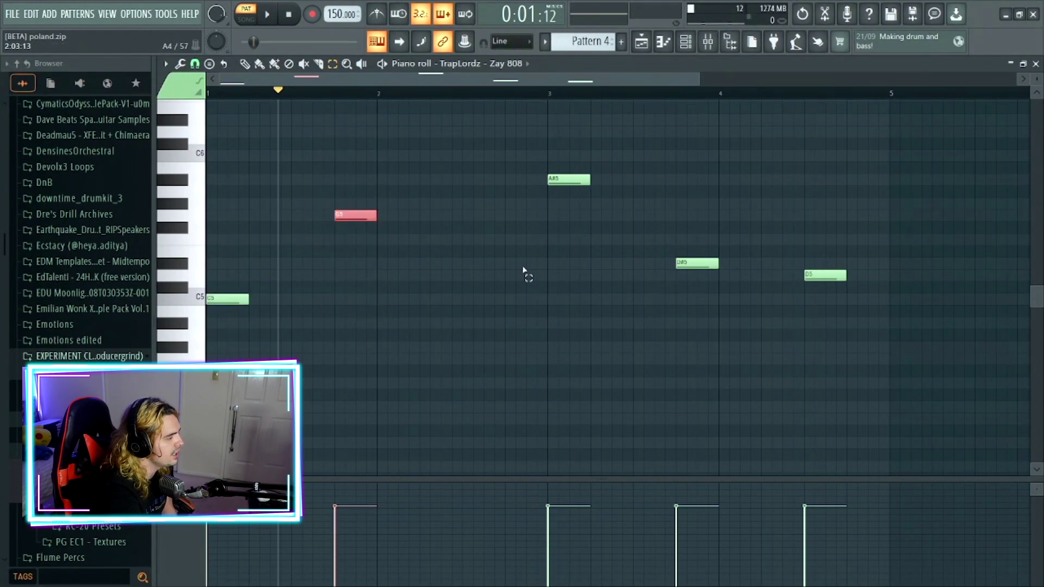
left_click_drag(554, 141, 599, 260)
left_click_drag(683, 210, 720, 416)
left_click_drag(809, 187, 873, 389)
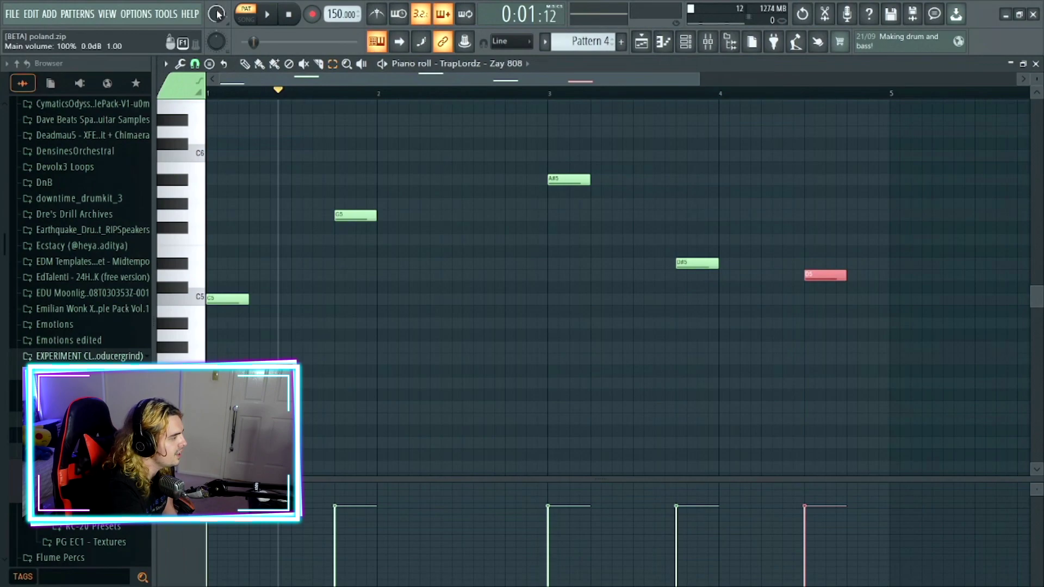
- Play Pattern 4 on its own in PAT mode, then move the pattern selector to Pattern 5
left_click(253, 16)
left_click(253, 16)
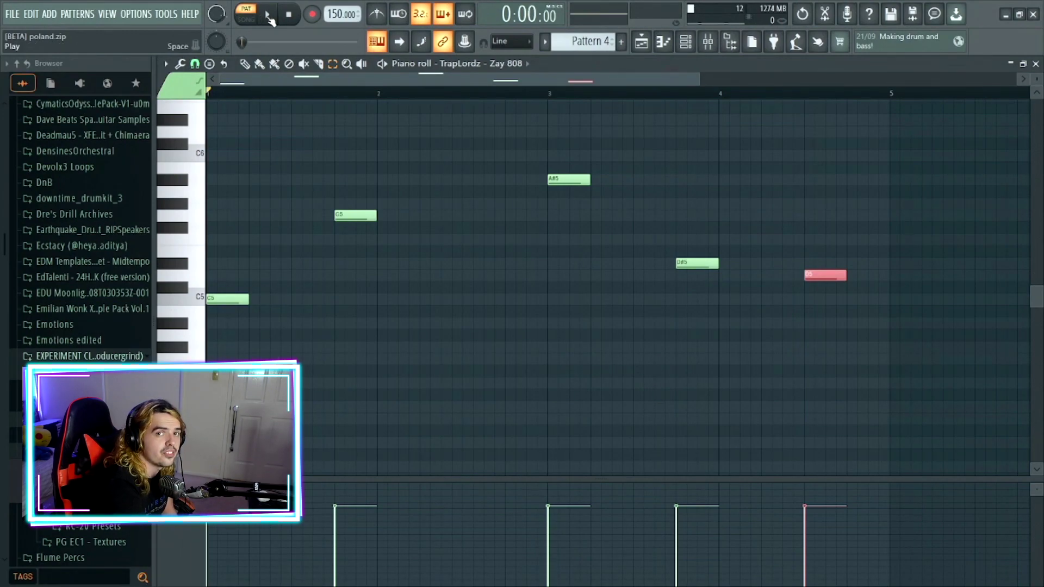
left_click(269, 17)
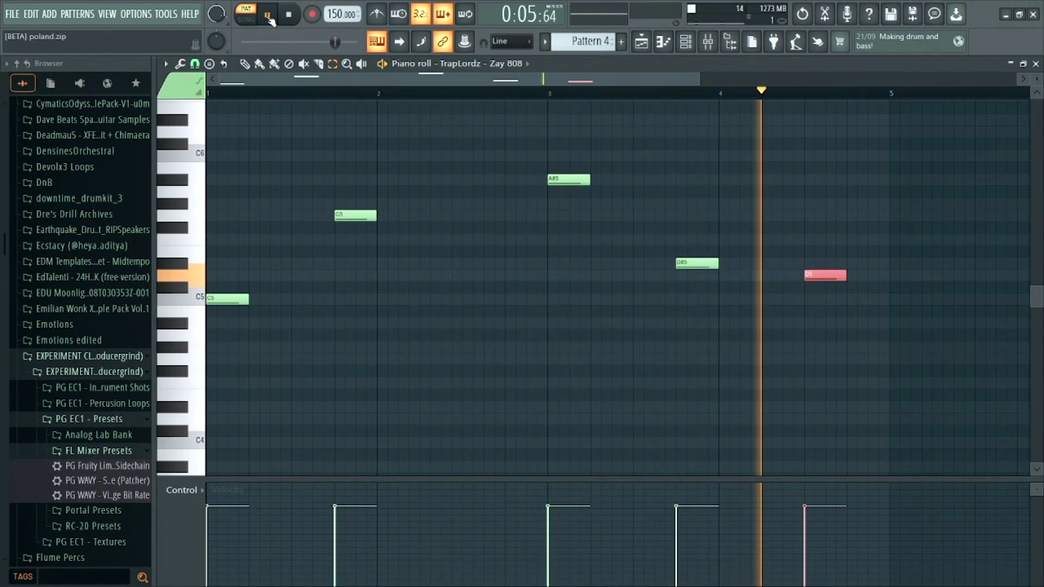
left_click(269, 16)
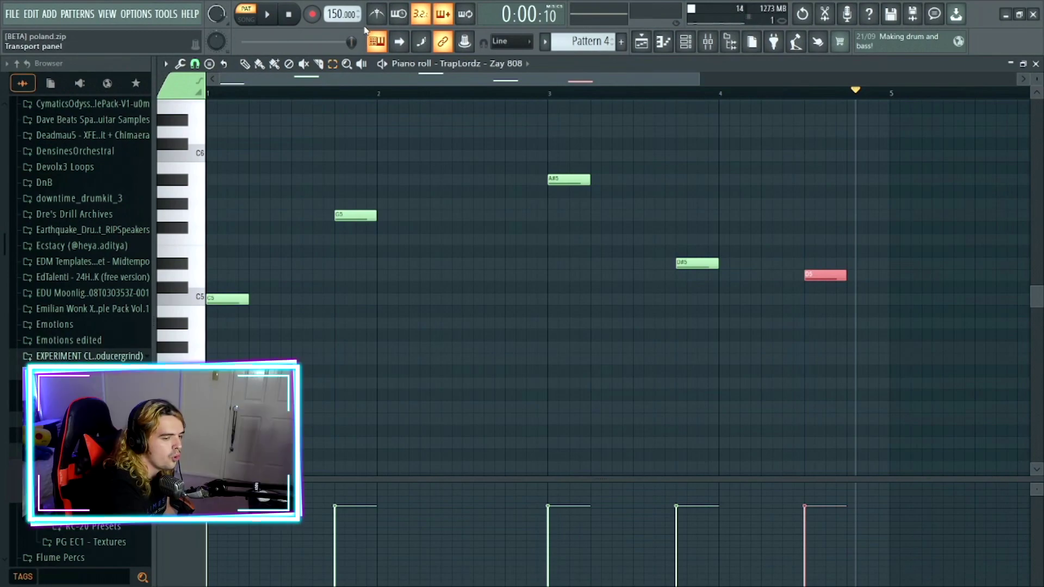
scroll(576, 41, "down", 1)
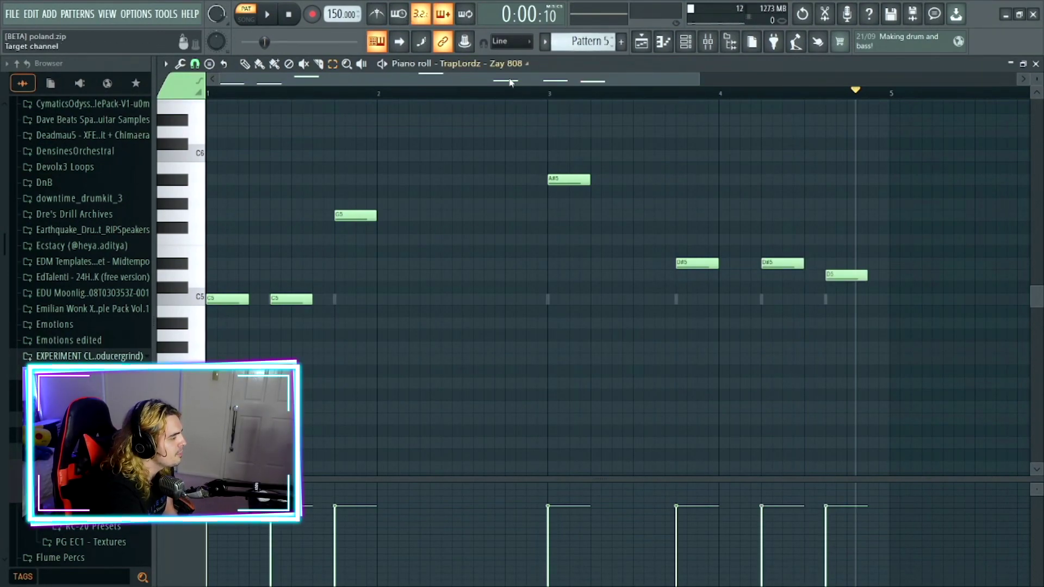
- Show the Overkill Kick notes in the piano roll and select them all
left_click(686, 42)
right_click(400, 361)
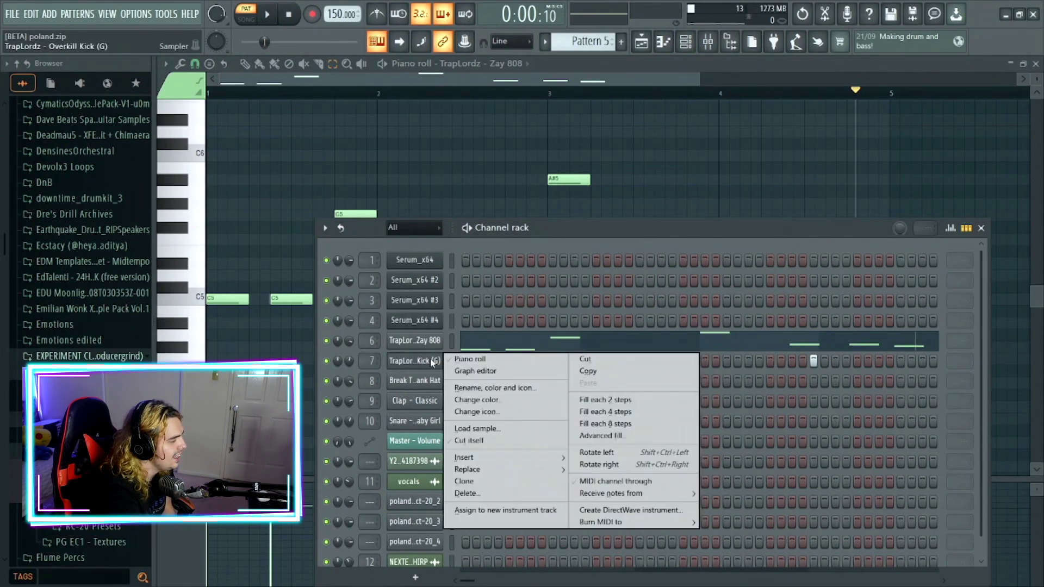
left_click(445, 360)
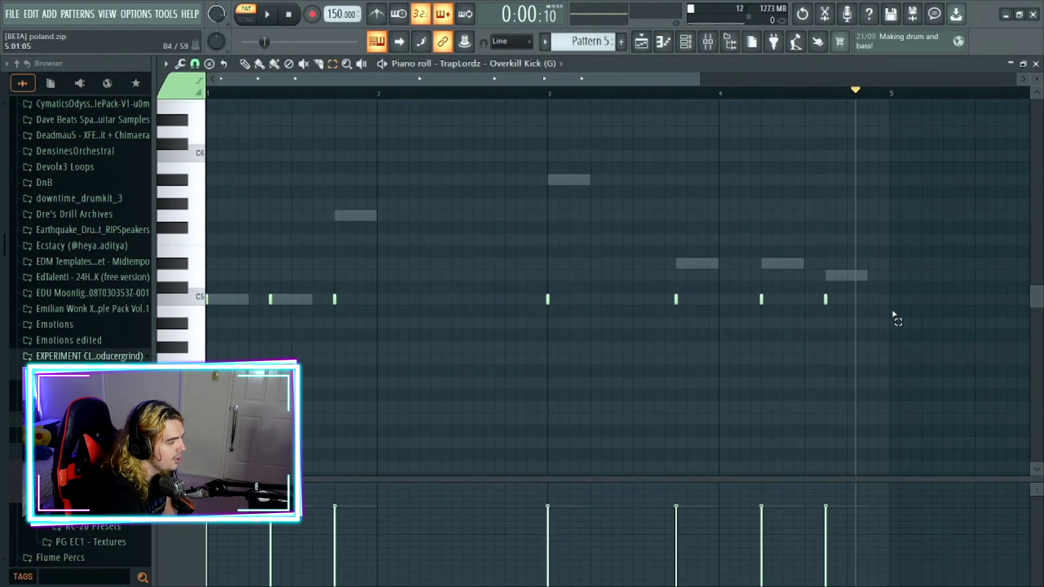
left_click_drag(894, 315, 91, 289)
- Reopen the Zay 808 notes and audition the two C5s, G5, A#5, two D#5s and D5
left_click(686, 41)
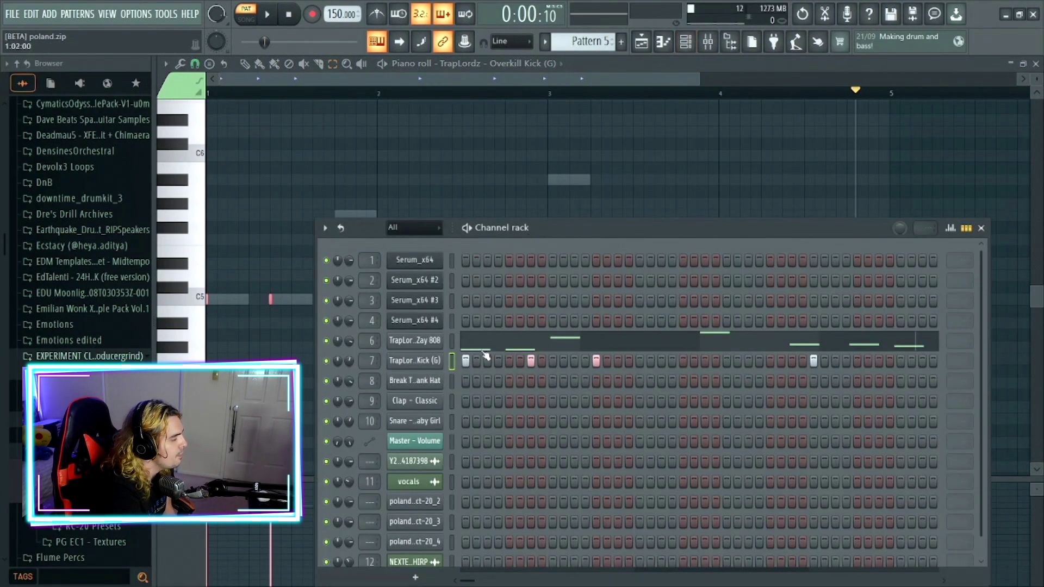
left_click(463, 337)
left_click(229, 299)
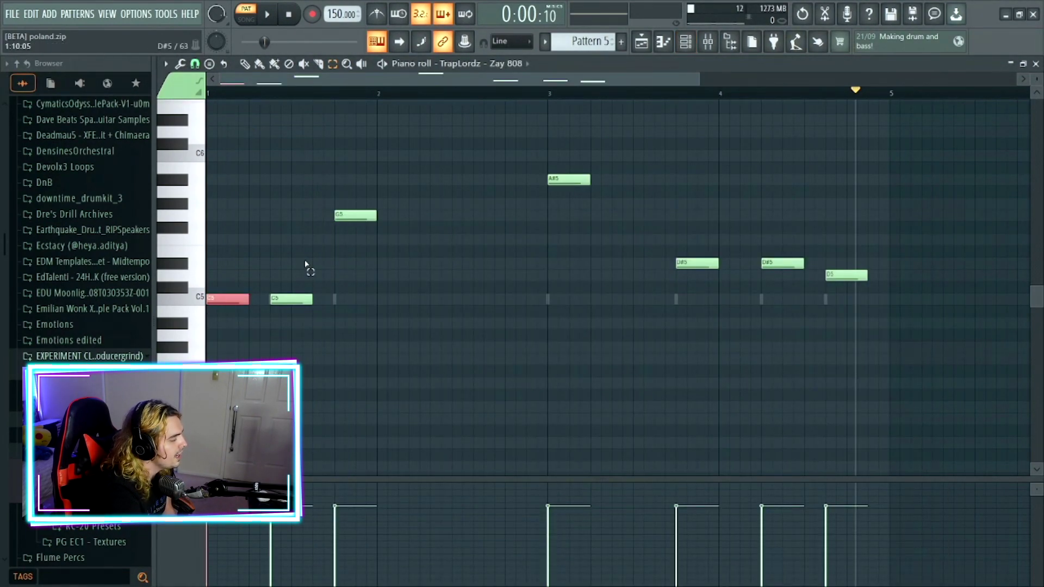
left_click(288, 298)
left_click_drag(325, 272, 368, 161)
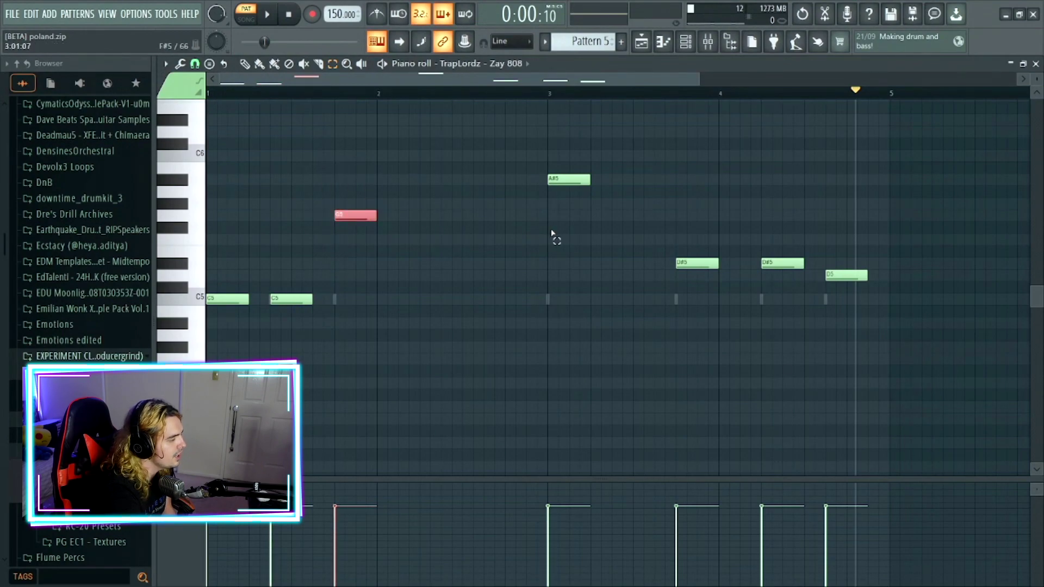
left_click_drag(551, 239, 592, 158)
left_click_drag(678, 219, 732, 389)
left_click_drag(769, 239, 786, 340)
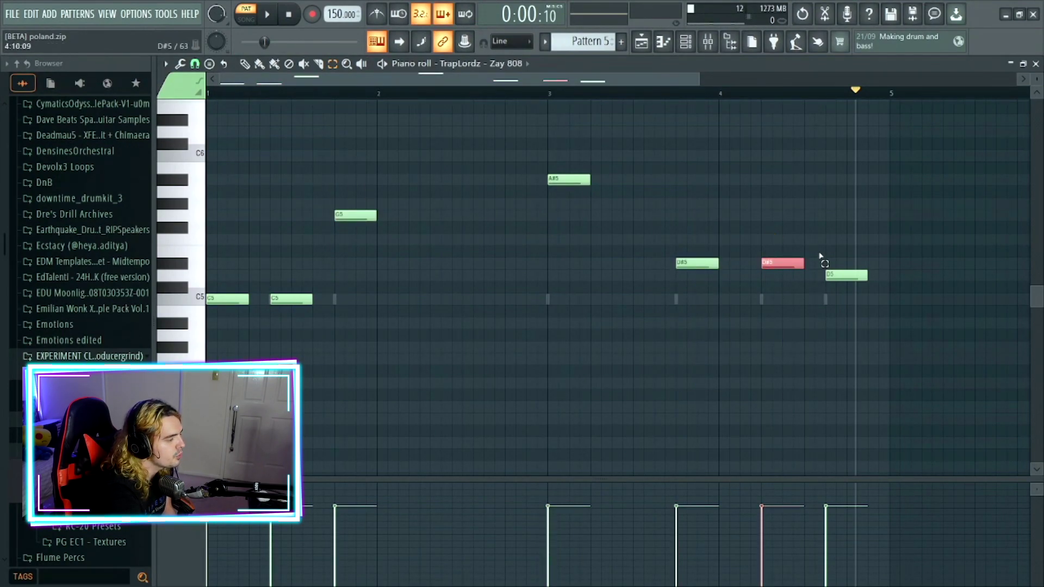
left_click_drag(832, 224, 865, 283)
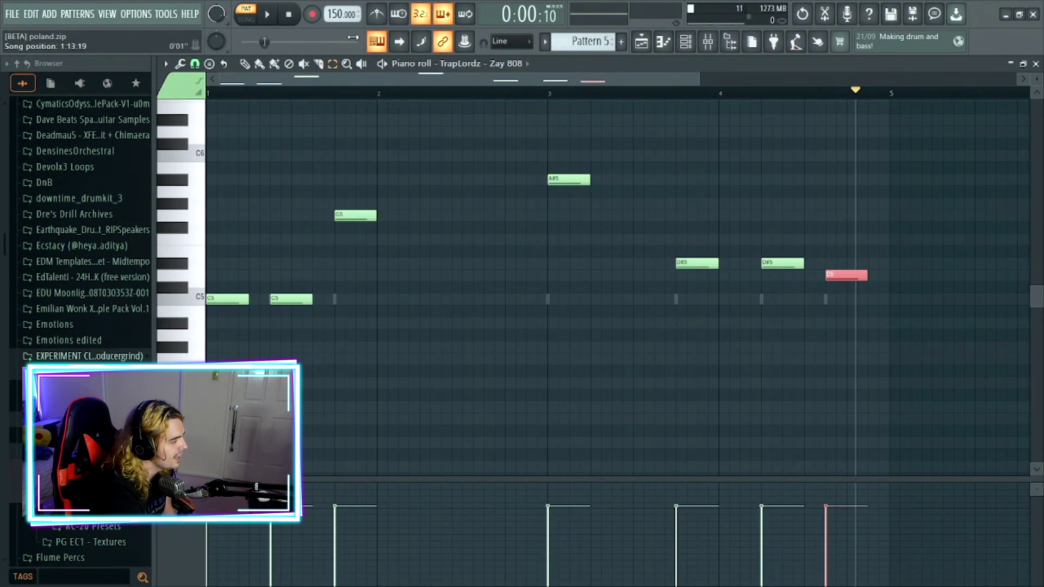
- Play Pattern 5 alone in PAT mode, then stop playback
left_click(246, 11)
left_click(269, 15)
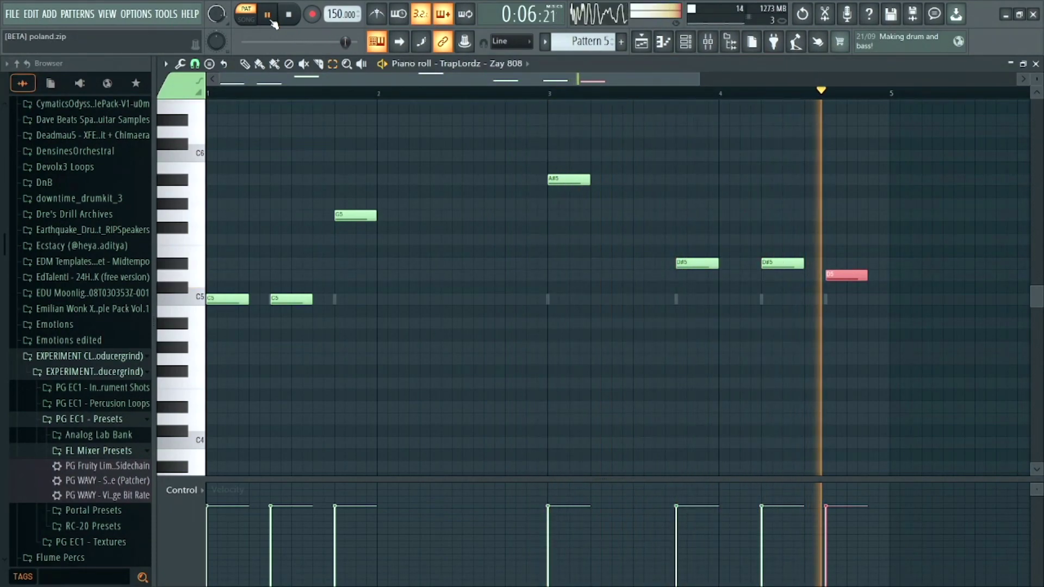
key("space")
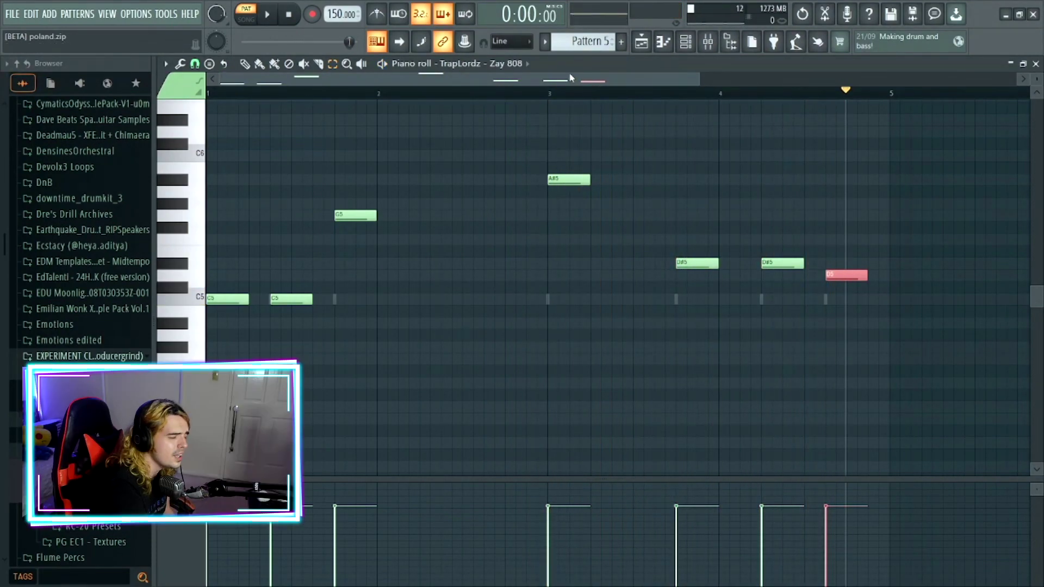
- Switch to Pattern 6, audition its C5, G5, two A#5, D#5 and D5 notes, and play it through
scroll(586, 42, "down", 1)
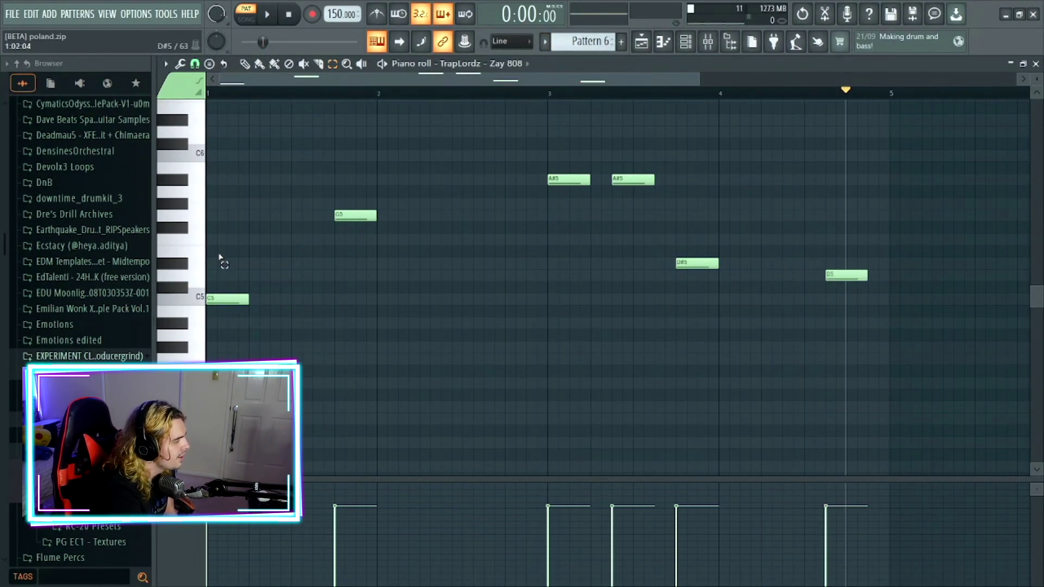
left_click_drag(222, 234, 256, 362)
left_click_drag(337, 174, 400, 315)
left_click_drag(564, 136, 561, 103)
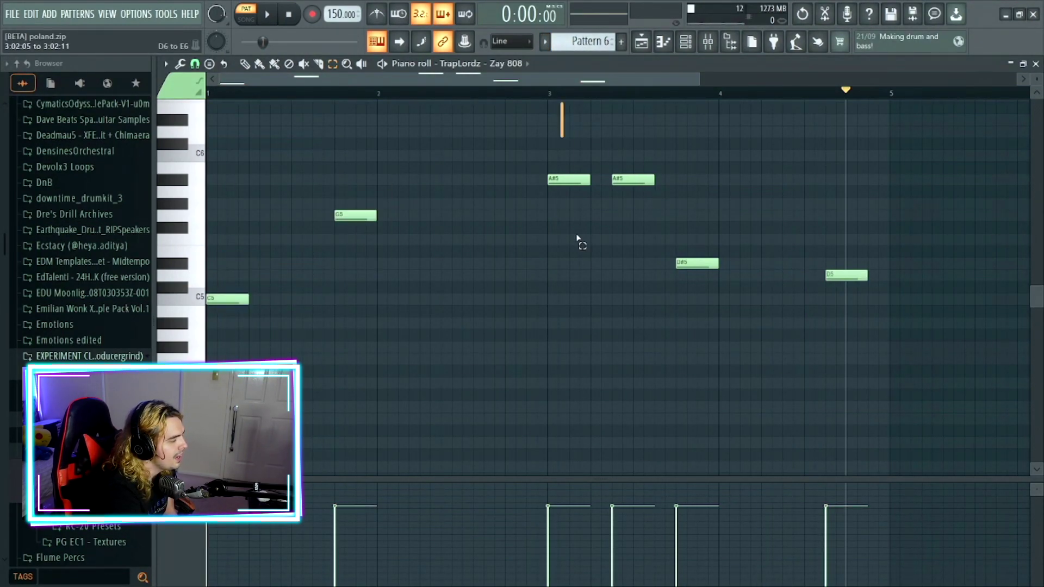
left_click_drag(578, 239, 579, 234)
left_click_drag(631, 174, 638, 335)
left_click_drag(676, 210, 727, 350)
left_click_drag(816, 210, 854, 349)
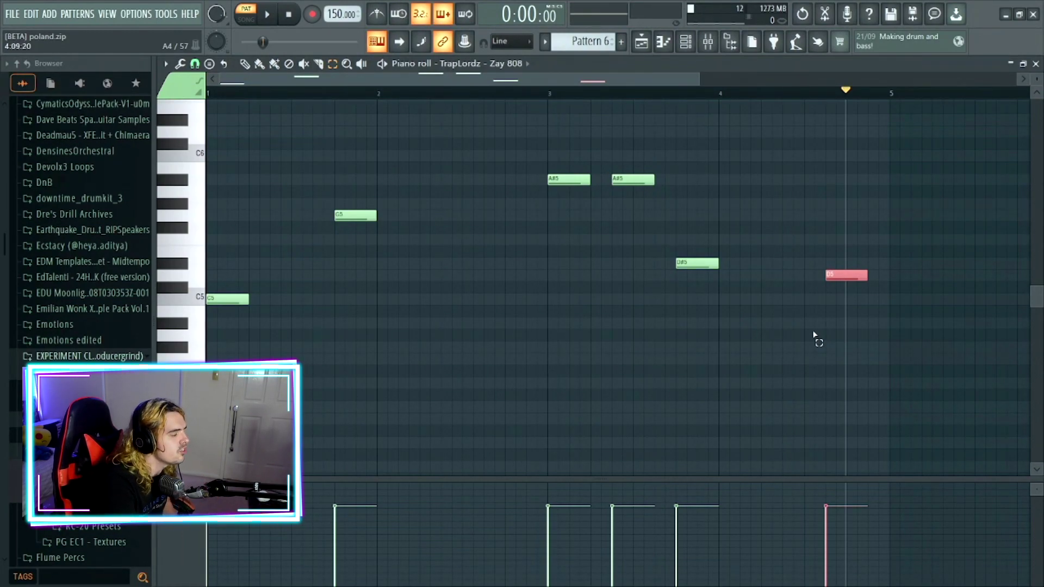
left_click(267, 14)
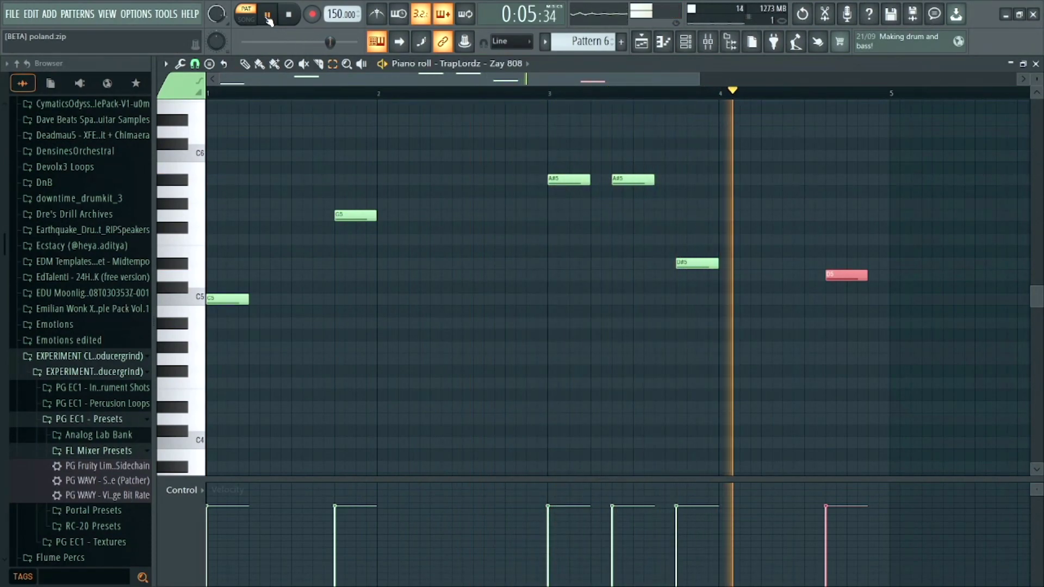
left_click(268, 16)
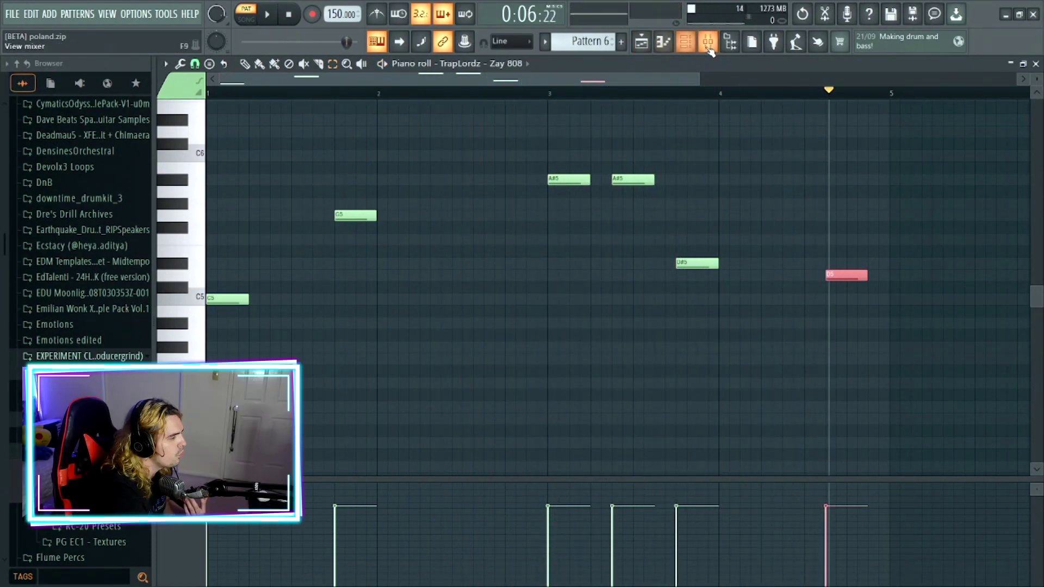
left_click(642, 41)
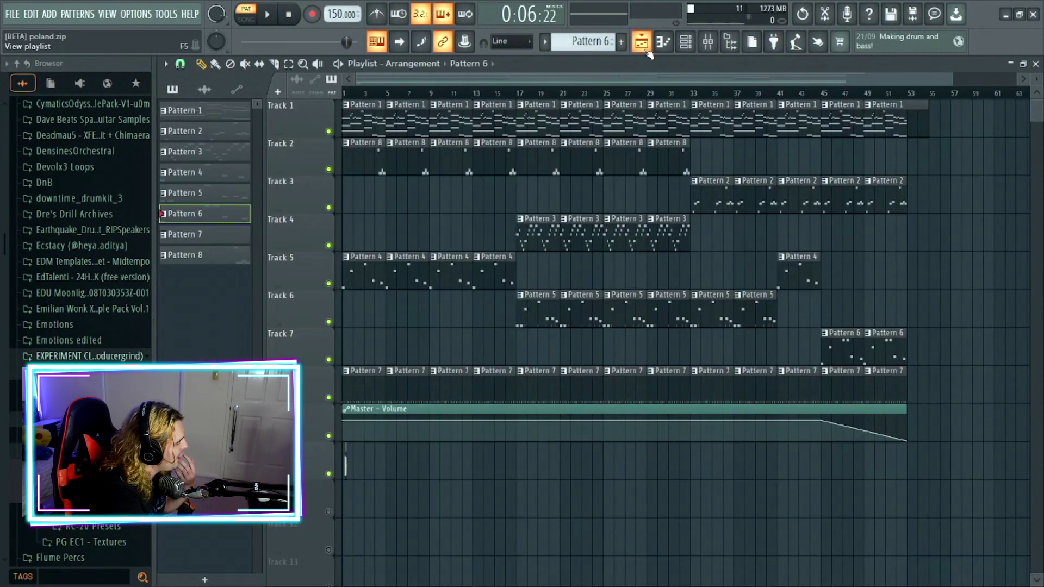
scroll(365, 144, "up", 8)
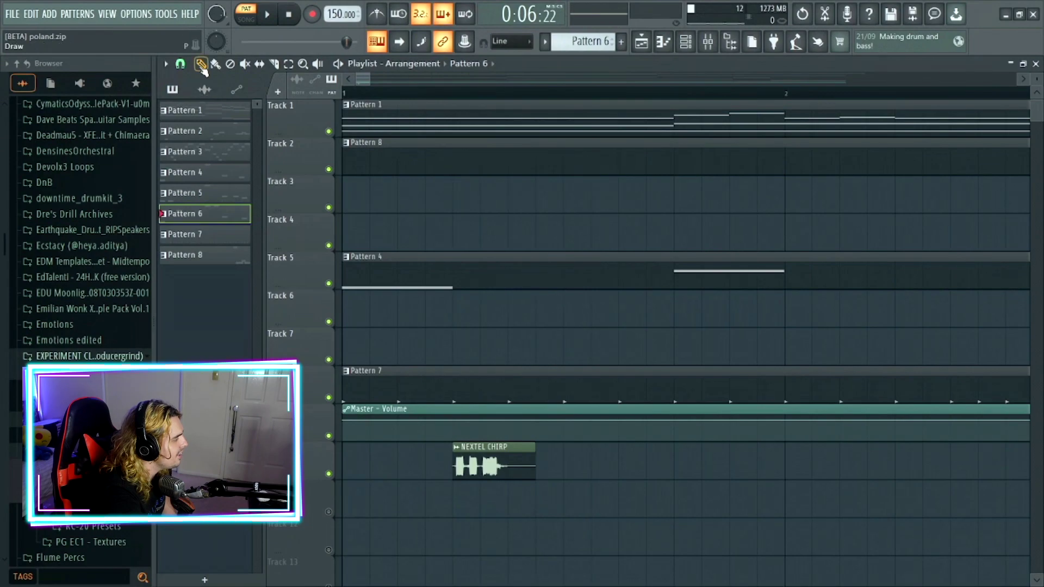
double_click(484, 465)
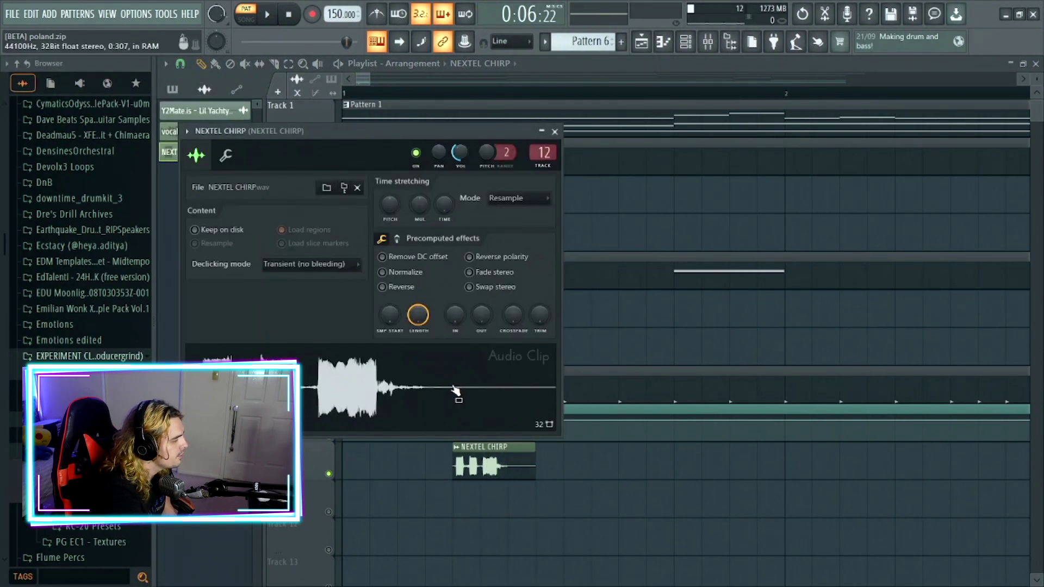
key("F9")
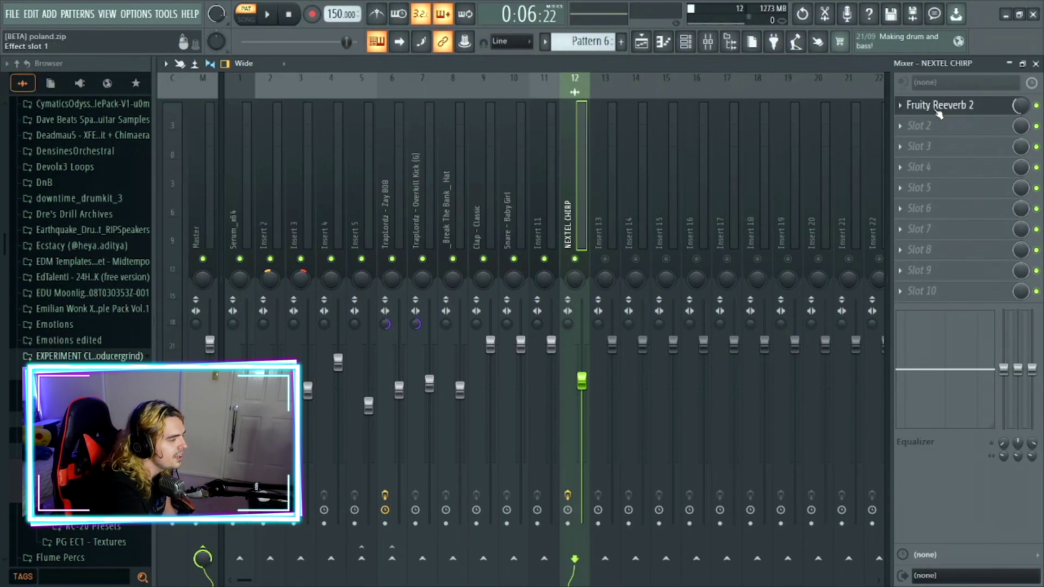
left_click(939, 106)
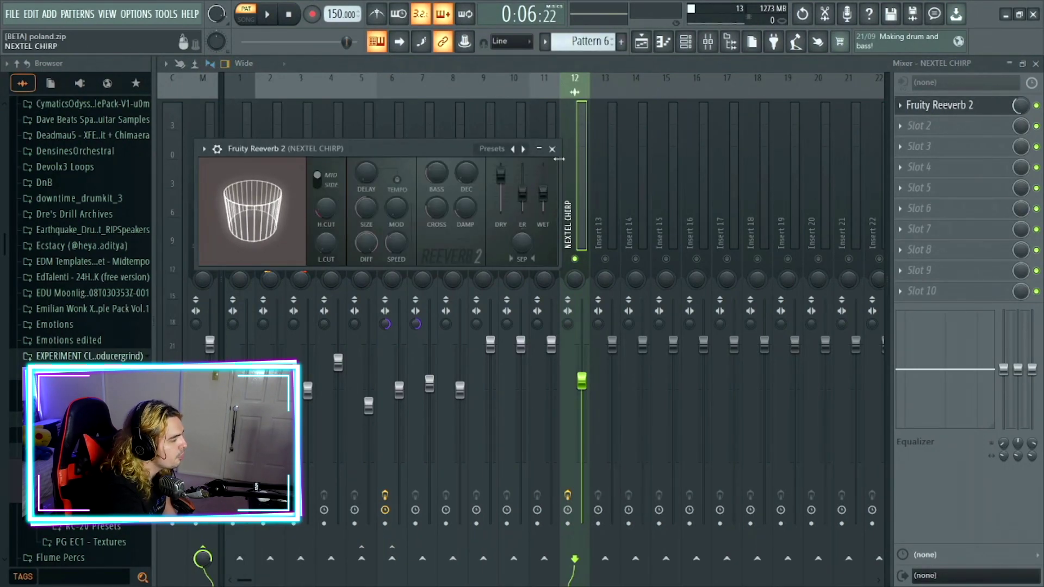
left_click(552, 149)
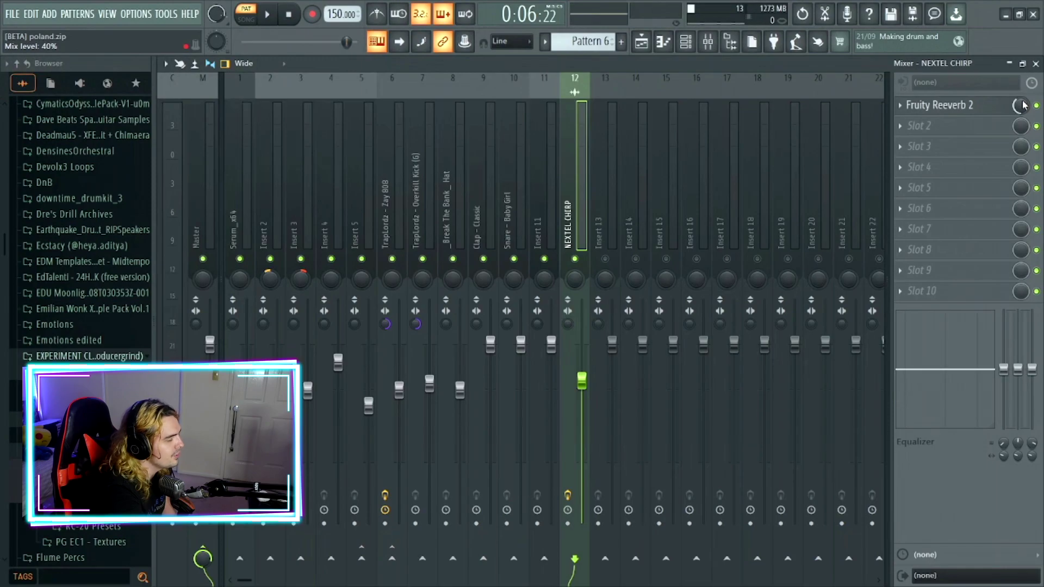
- Return to the Playlist and zoom out to show every bar from 1 to 73
left_click(642, 42)
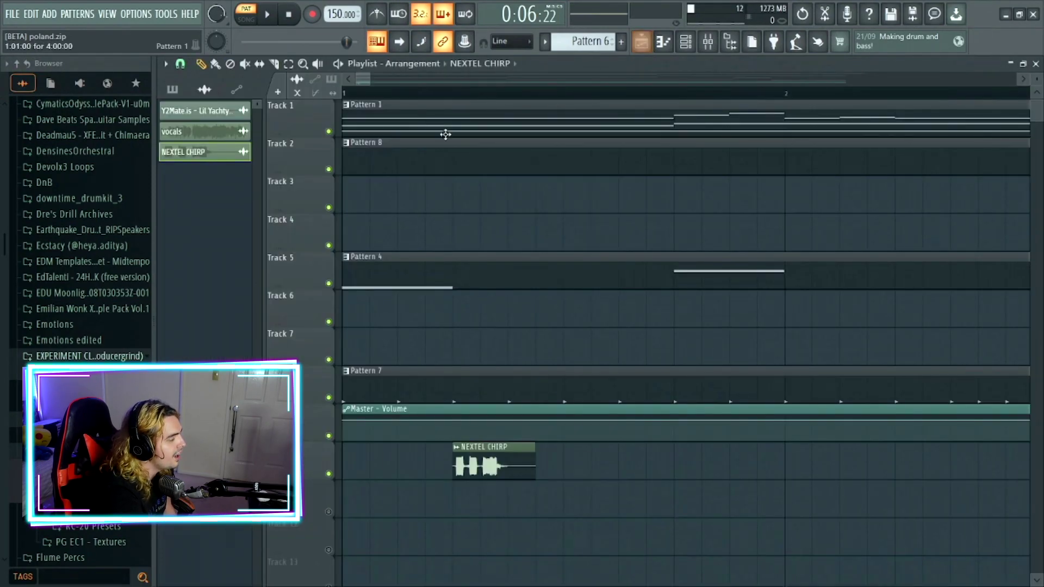
left_click_drag(374, 82, 846, 82)
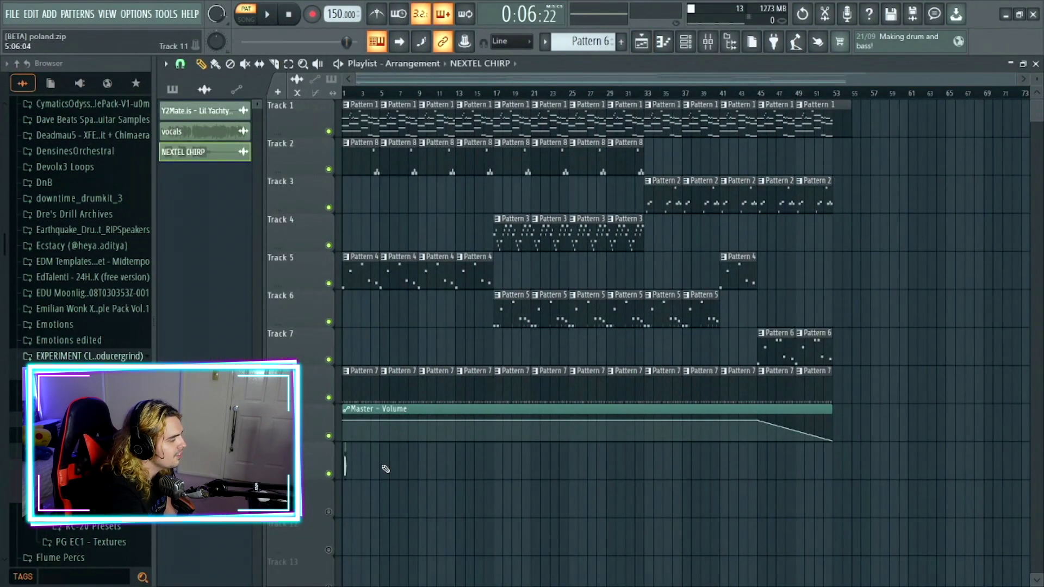